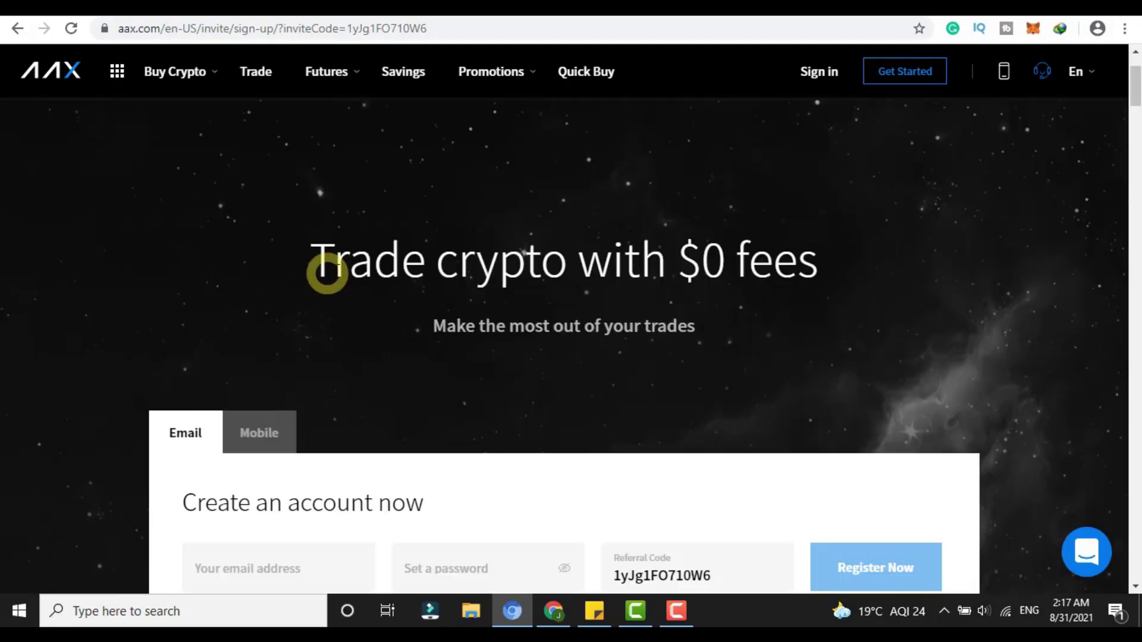
Step: Tick the checkbox agreeing to the AAX Terms of Use and Privacy Notice below the sign-up form
{"action": "left_click", "coordinate": [717, 321]}
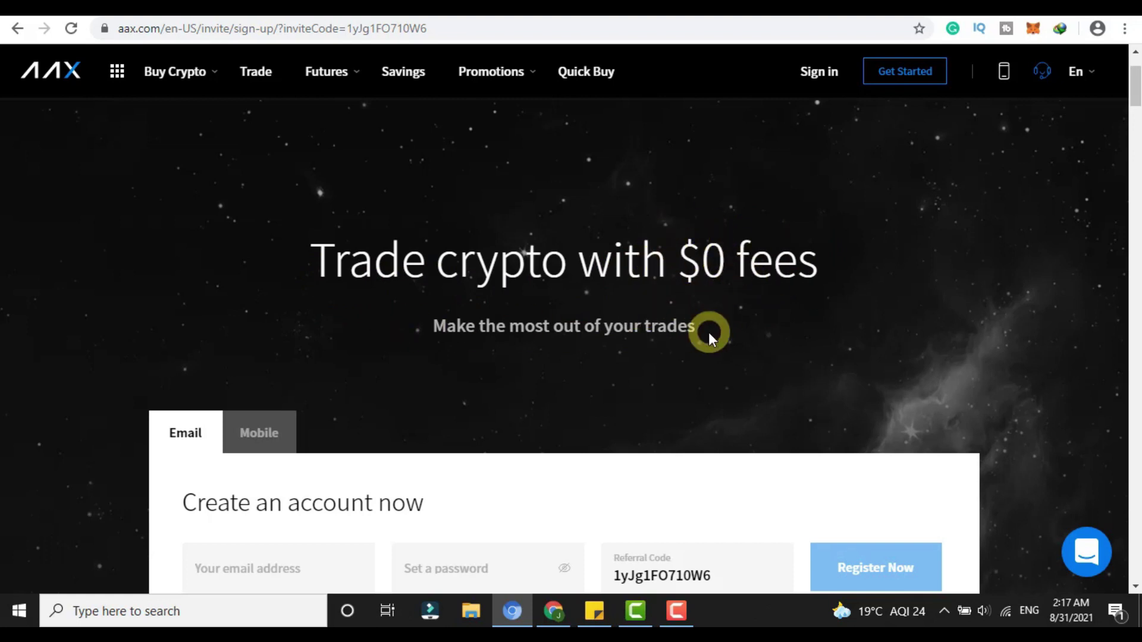
{"action": "left_click_drag", "start_coordinate": [448, 331], "coordinate": [698, 356]}
{"action": "left_click", "coordinate": [698, 354]}
{"action": "scroll", "coordinate": [579, 345], "scroll_direction": "down", "scroll_amount": 4}
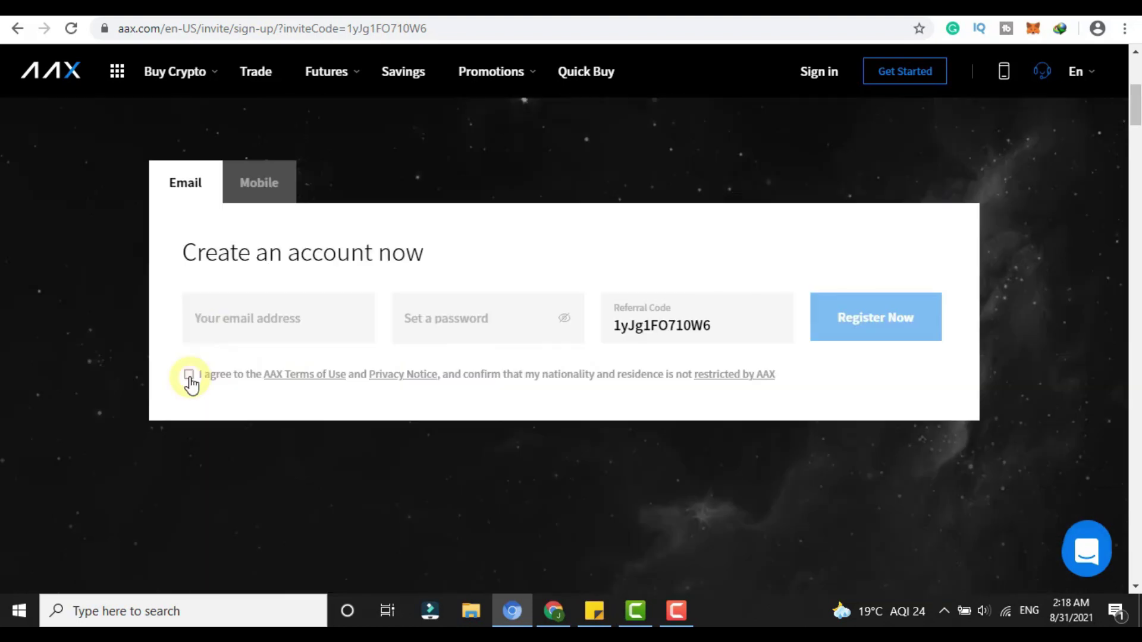
{"action": "left_click", "coordinate": [188, 374]}
Step: Focus the email field, move to the password field, then return to the email field
{"action": "left_click", "coordinate": [239, 333]}
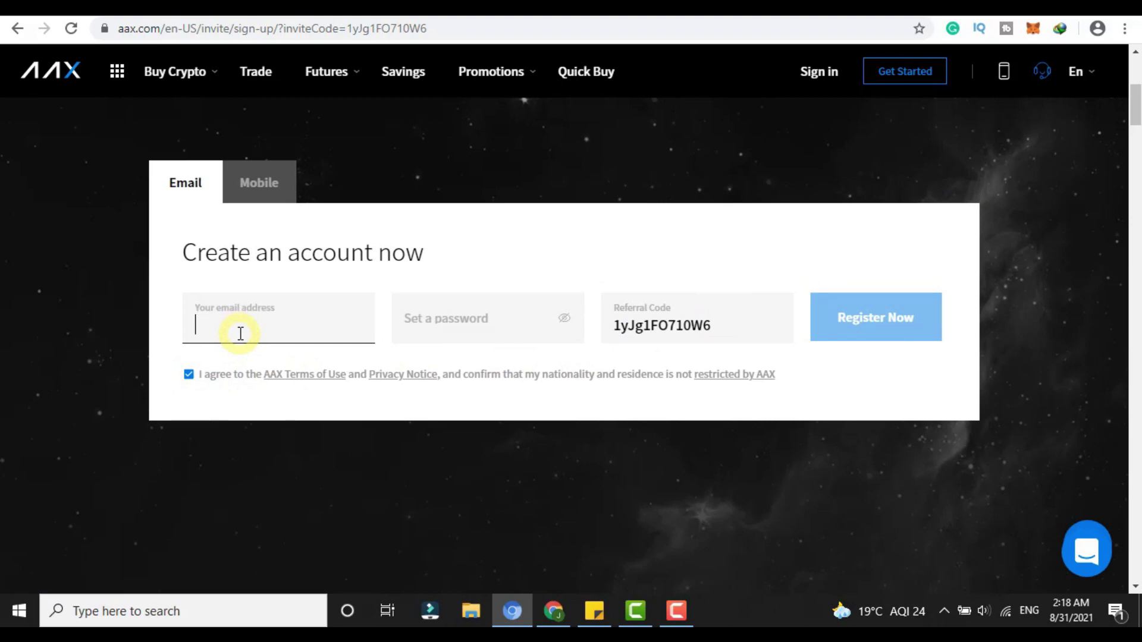
{"action": "left_click", "coordinate": [398, 328]}
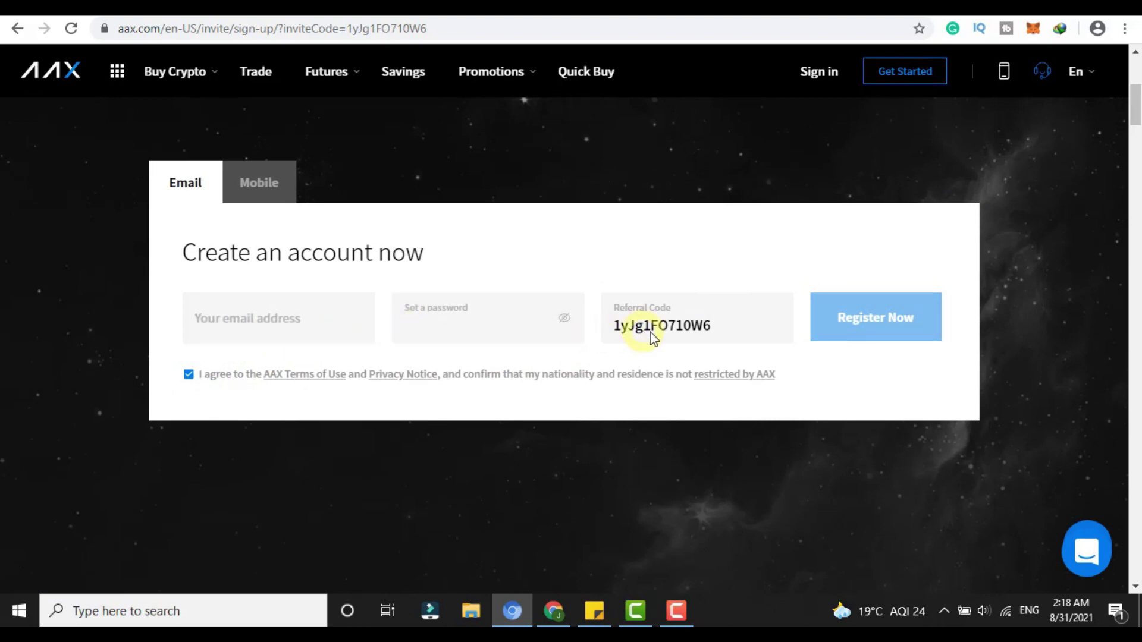
{"action": "left_click", "coordinate": [270, 327]}
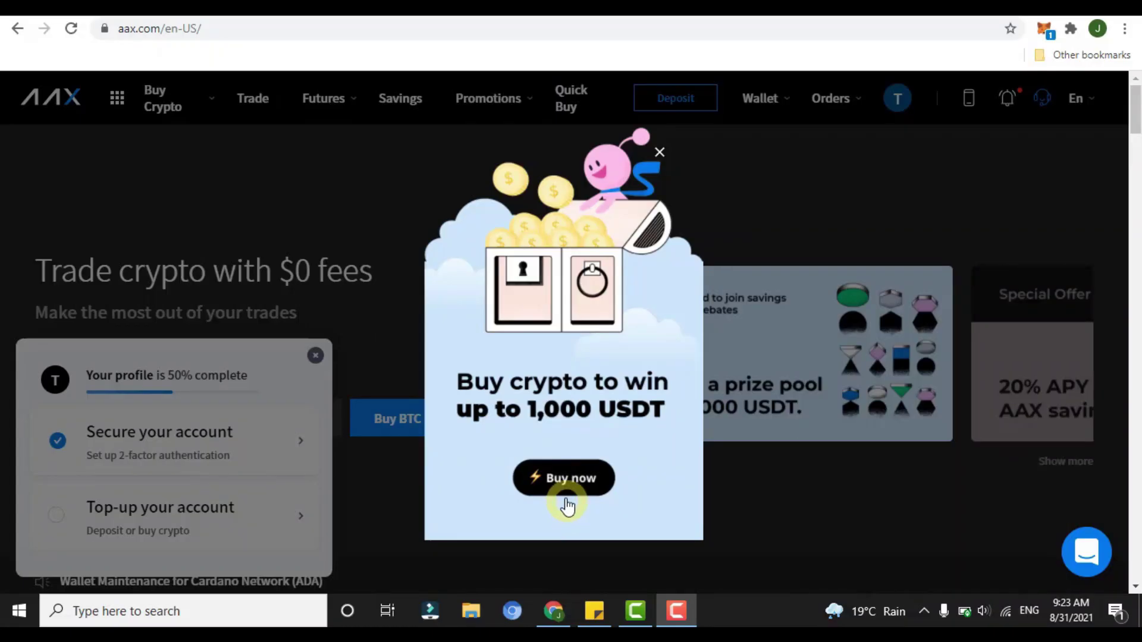
Step: Dismiss the promotion popup and open the Buy crypto to win campaign, noting the 100 USD minimum purchase
{"action": "left_click", "coordinate": [589, 493]}
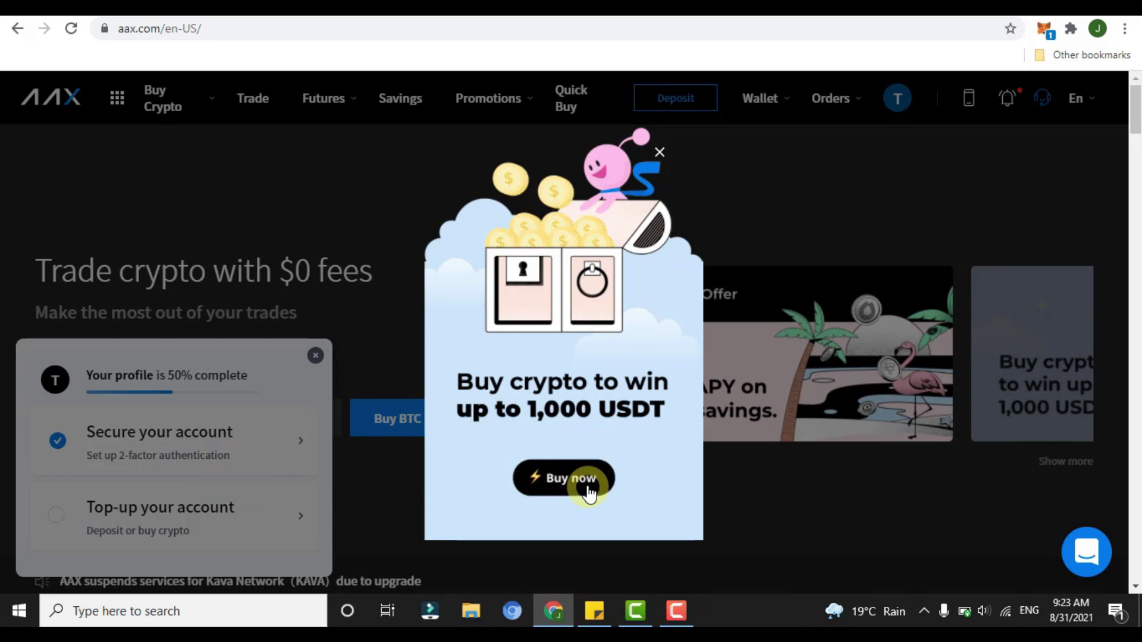
{"action": "left_click", "coordinate": [589, 493]}
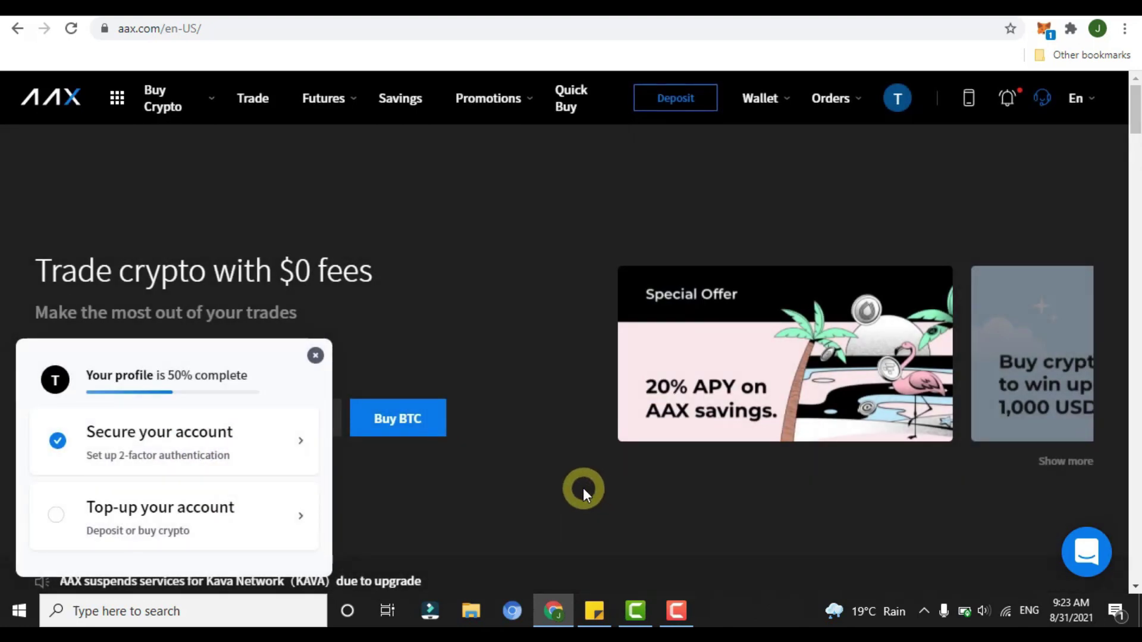
{"action": "left_click", "coordinate": [584, 494]}
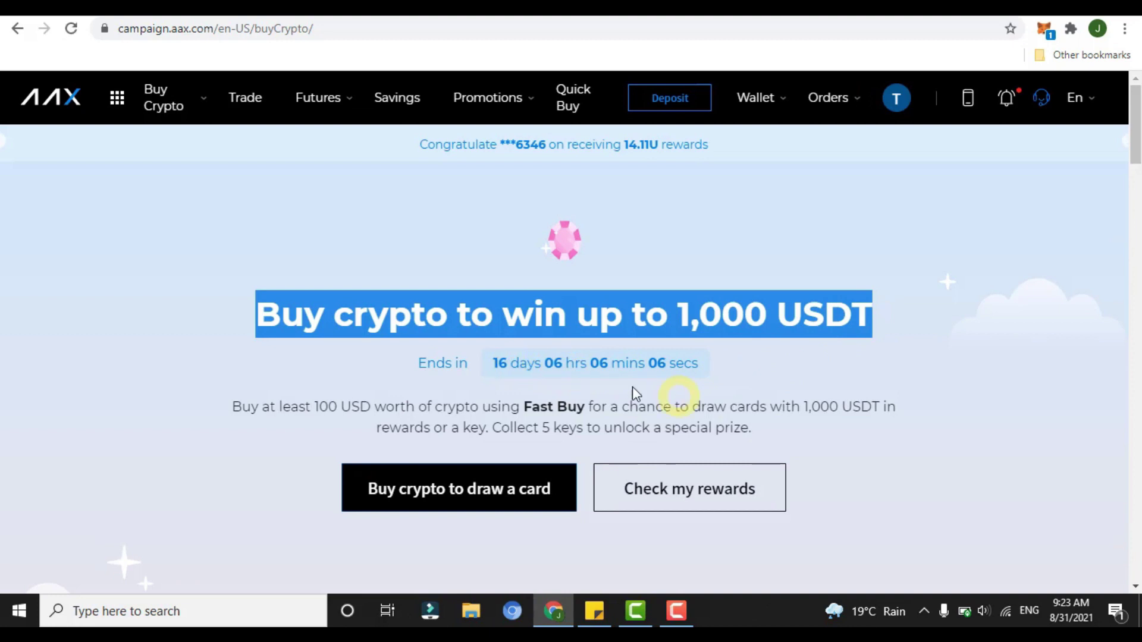
{"action": "mouse_move", "coordinate": [1067, 622]}
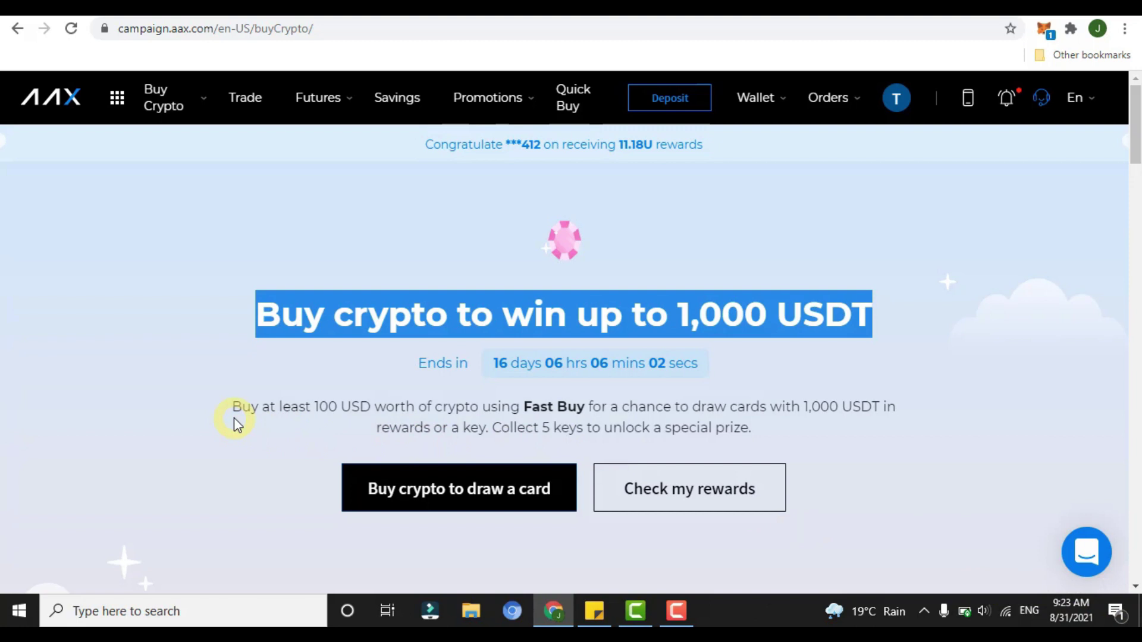
{"action": "left_click_drag", "start_coordinate": [314, 407], "coordinate": [546, 415]}
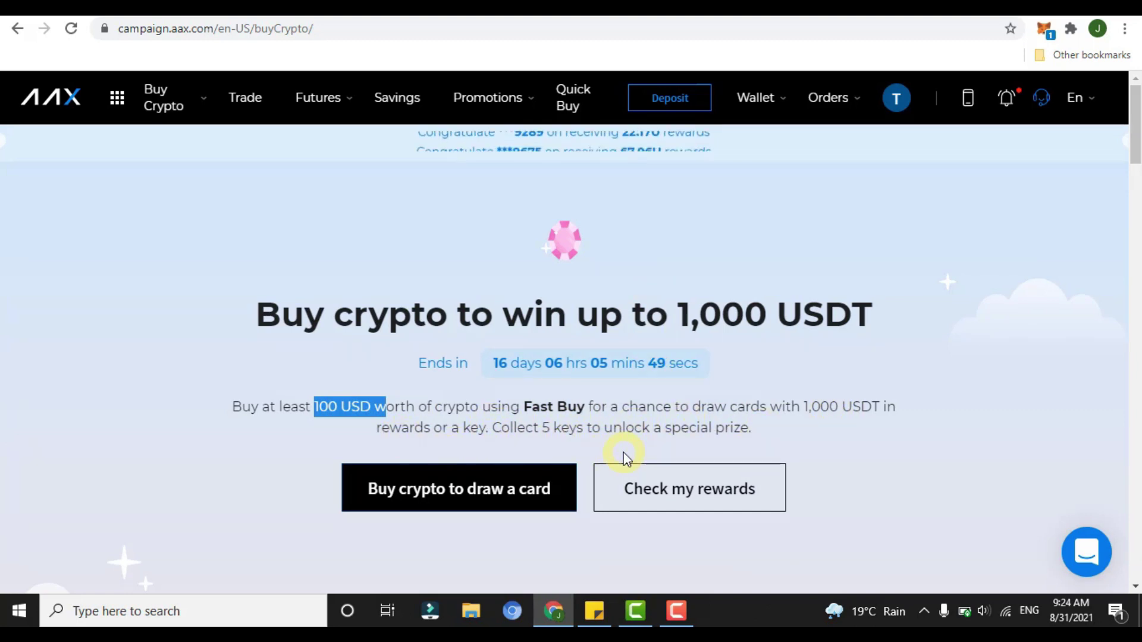
Step: Browse the header menus and open the spot account from the Wallet dropdown
{"action": "mouse_move", "coordinate": [114, 99]}
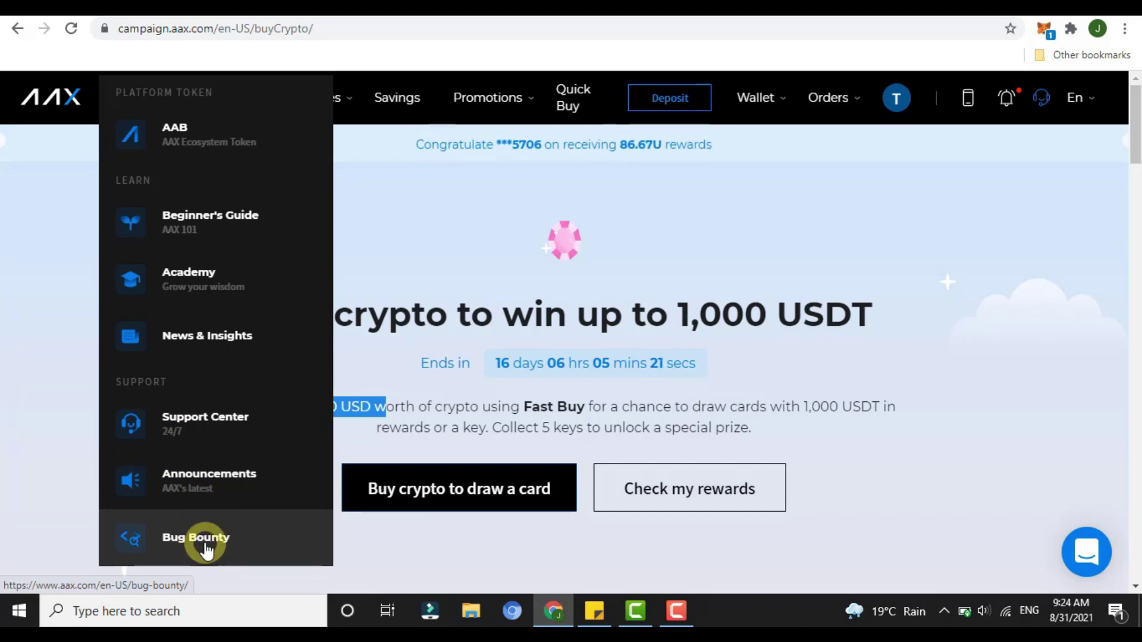
{"action": "mouse_move", "coordinate": [177, 101]}
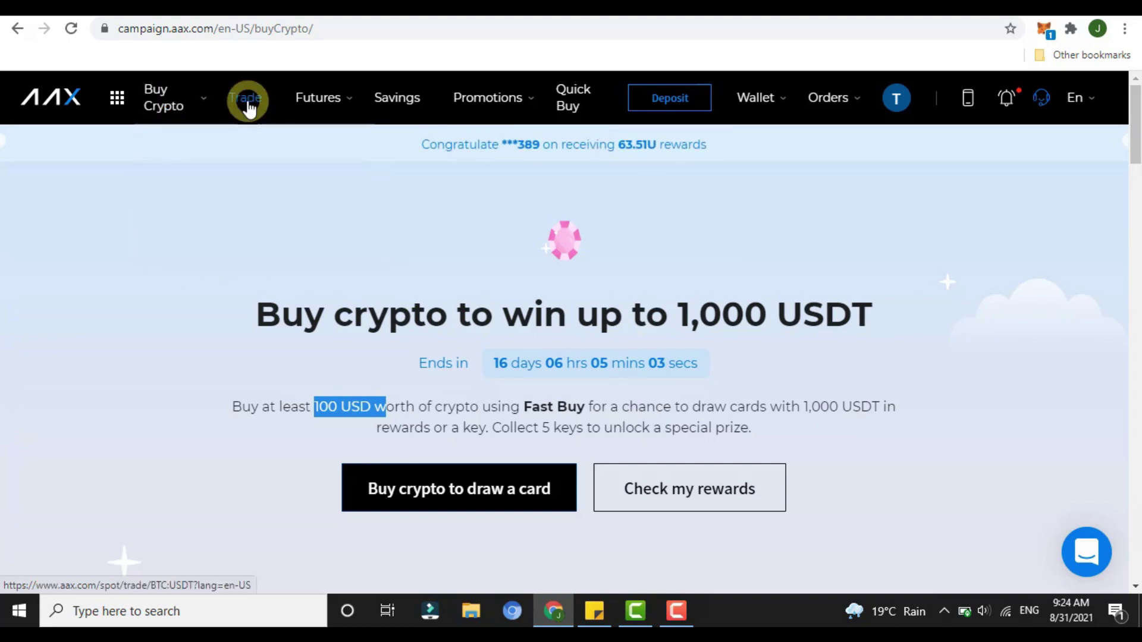
{"action": "mouse_move", "coordinate": [311, 102]}
{"action": "mouse_move", "coordinate": [337, 164]}
{"action": "mouse_move", "coordinate": [337, 199]}
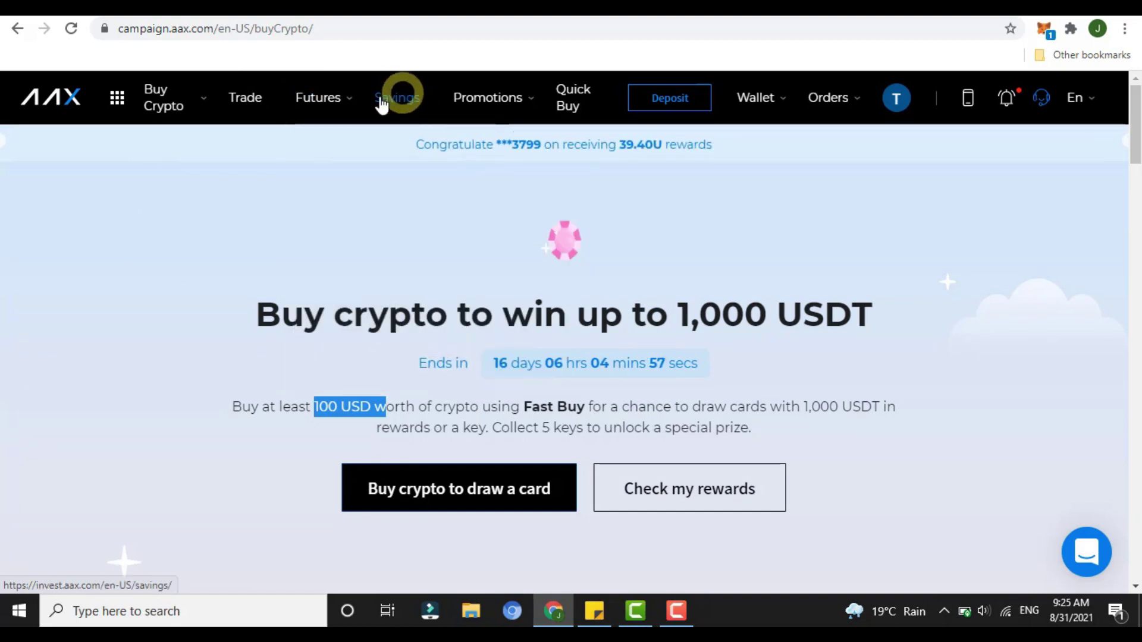
{"action": "mouse_move", "coordinate": [503, 111]}
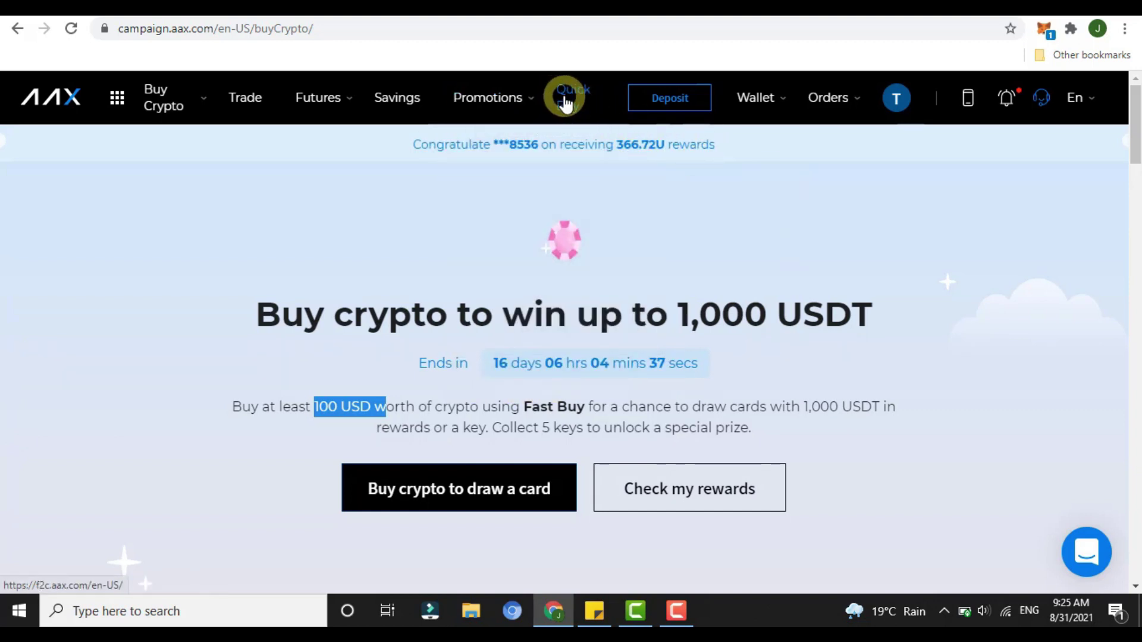
{"action": "mouse_move", "coordinate": [764, 113]}
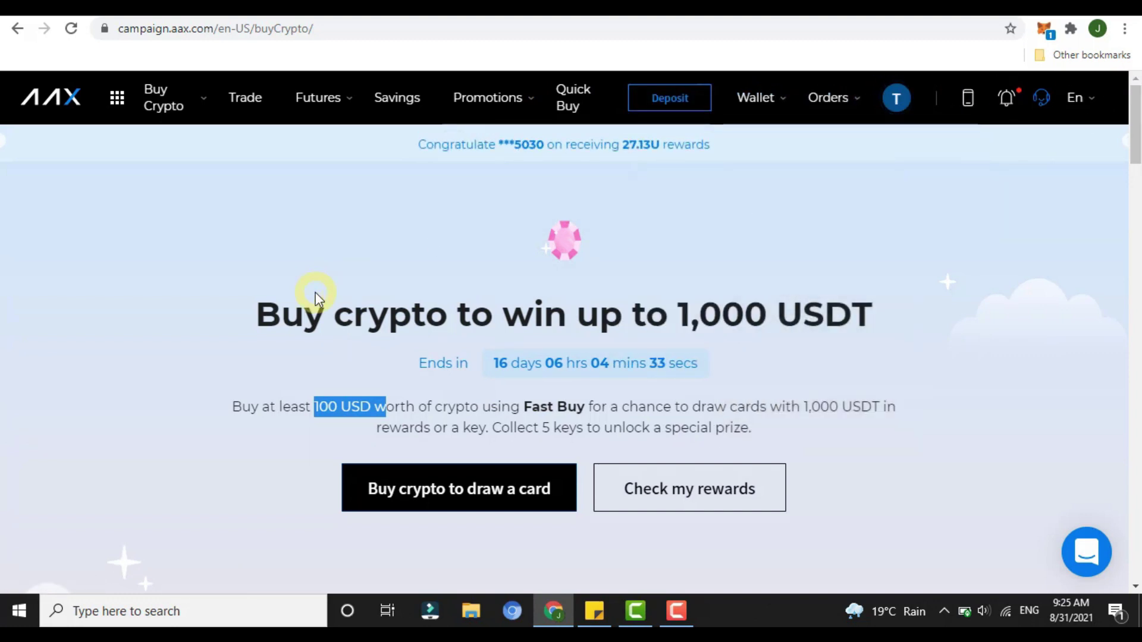
{"action": "mouse_move", "coordinate": [757, 90]}
{"action": "left_click", "coordinate": [671, 234]}
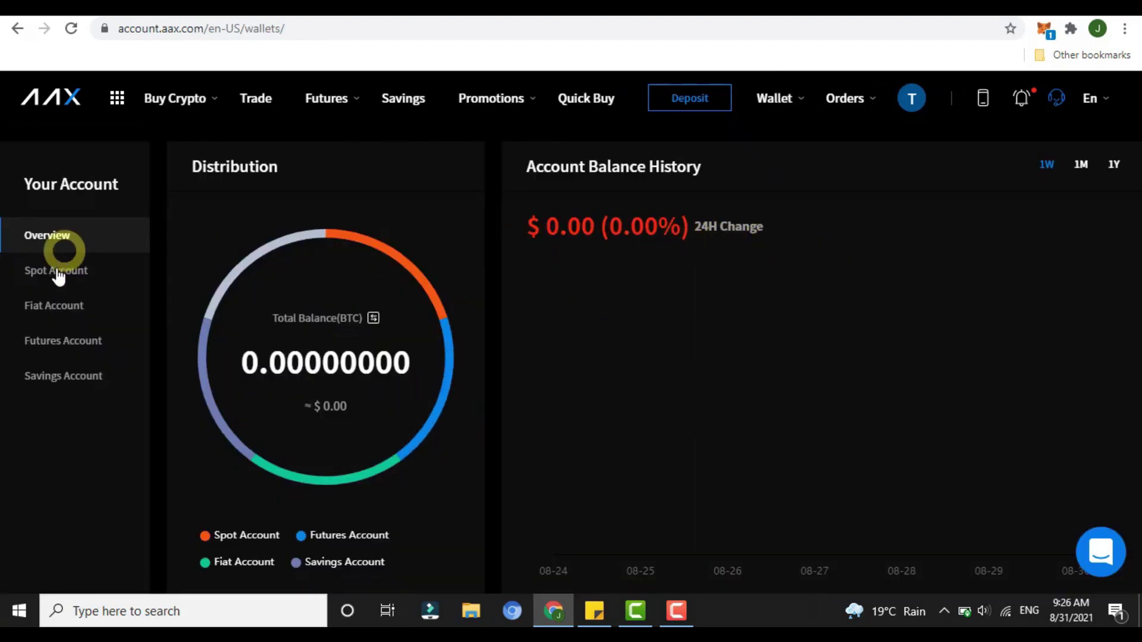
Step: Show the spot balances and open the USDT deposit page, noting the 1 USDT minimum deposit
{"action": "left_click", "coordinate": [56, 273]}
{"action": "scroll", "coordinate": [286, 440], "scroll_direction": "down", "scroll_amount": 3}
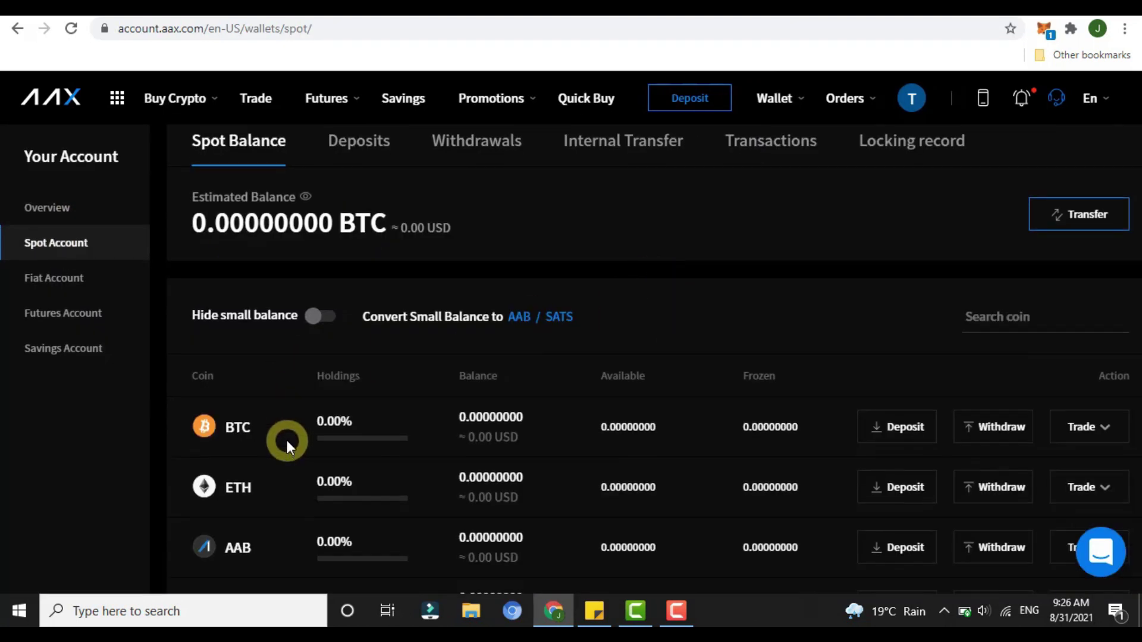
{"action": "scroll", "coordinate": [287, 441], "scroll_direction": "down", "scroll_amount": 2}
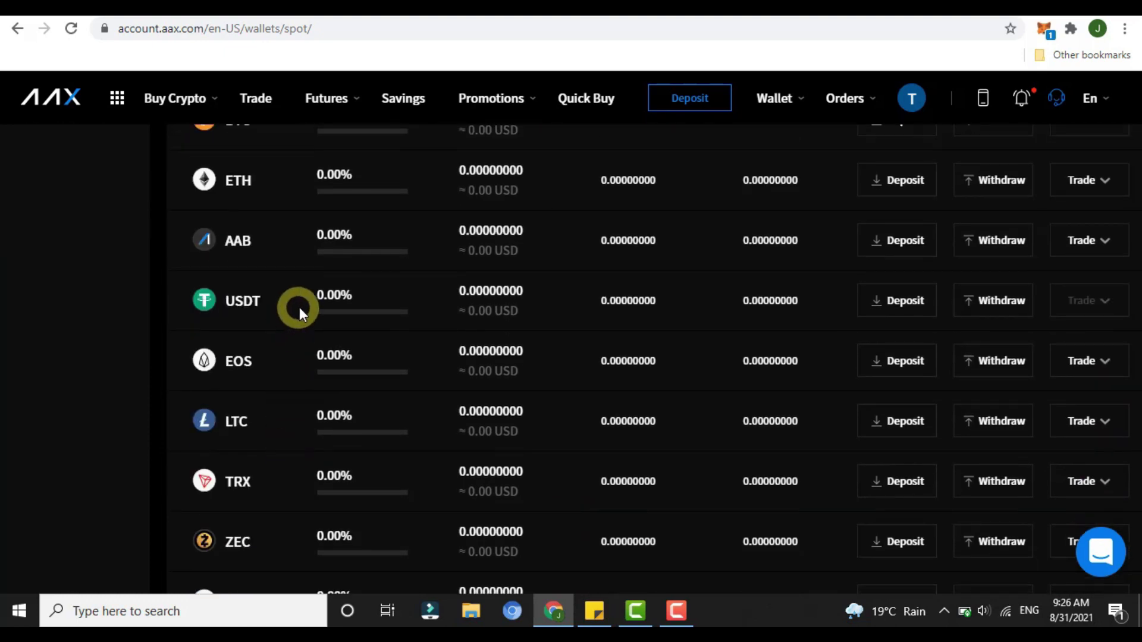
{"action": "left_click", "coordinate": [903, 317]}
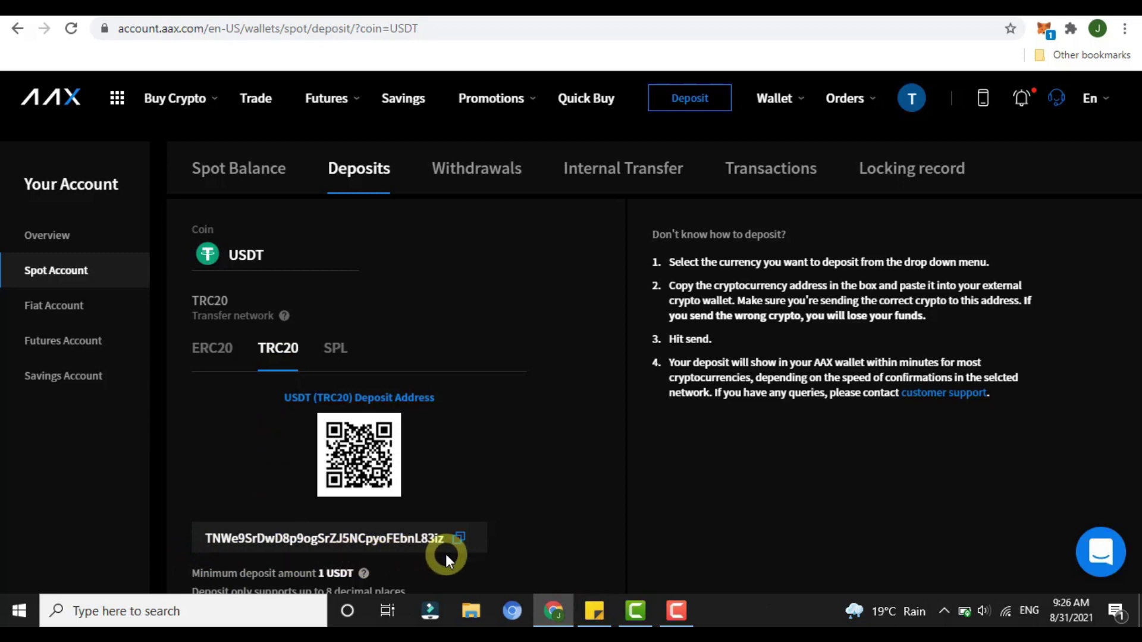
{"action": "scroll", "coordinate": [444, 555], "scroll_direction": "down", "scroll_amount": 2}
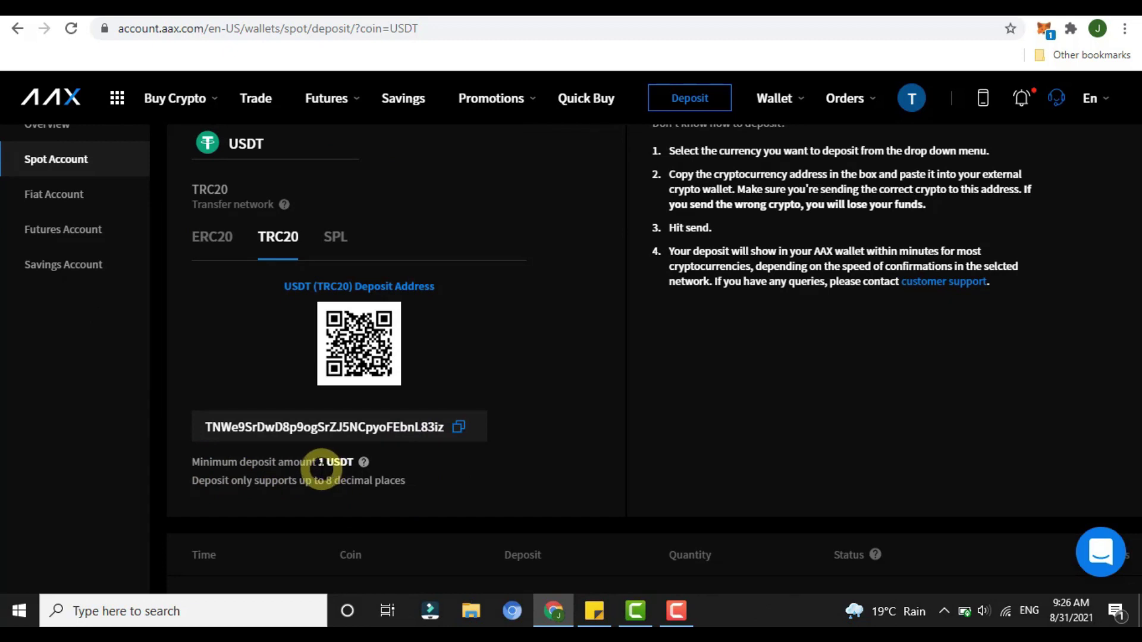
{"action": "left_click_drag", "start_coordinate": [320, 464], "coordinate": [354, 468]}
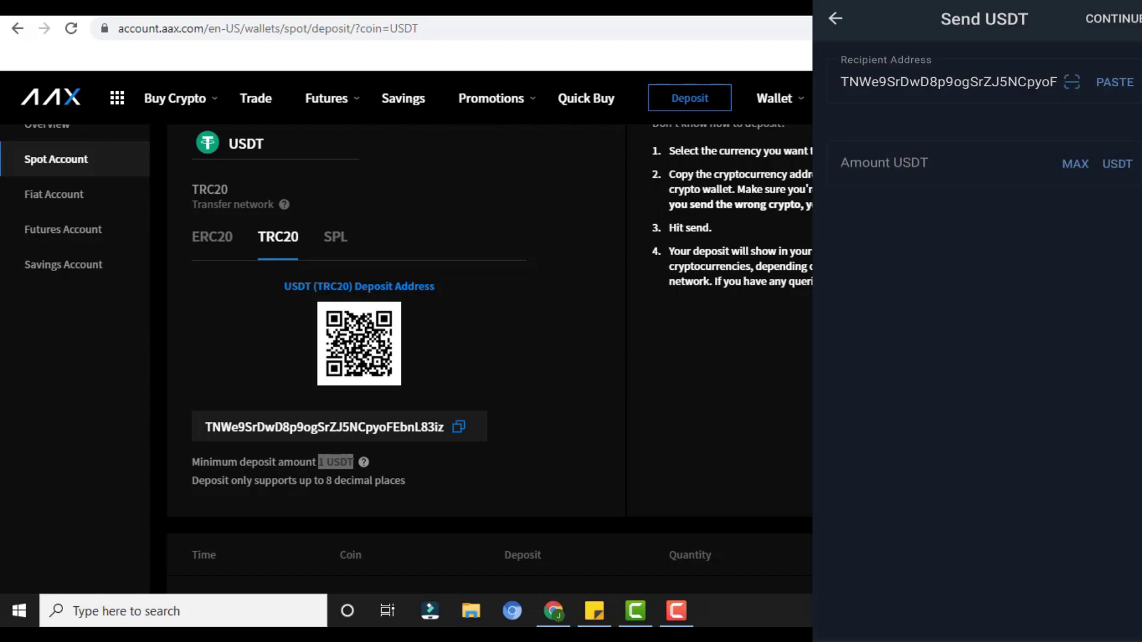
Step: Fill the amount with the full 44.999409 USDT balance via MAX and continue to review the transfer
{"action": "left_click", "coordinate": [1070, 175]}
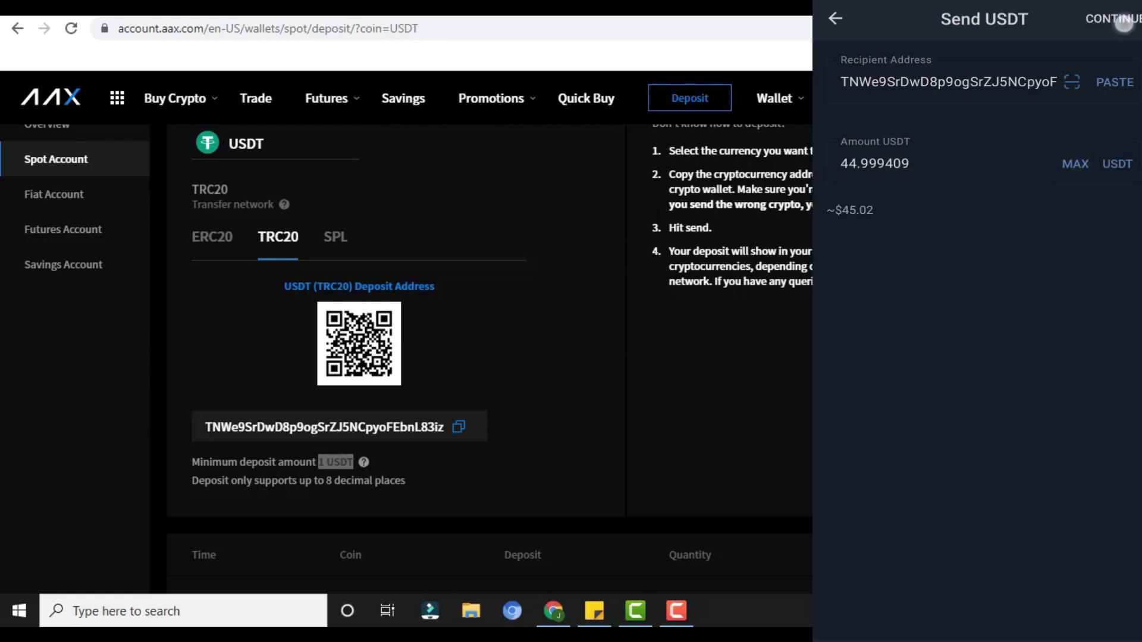
{"action": "left_click", "coordinate": [1123, 22]}
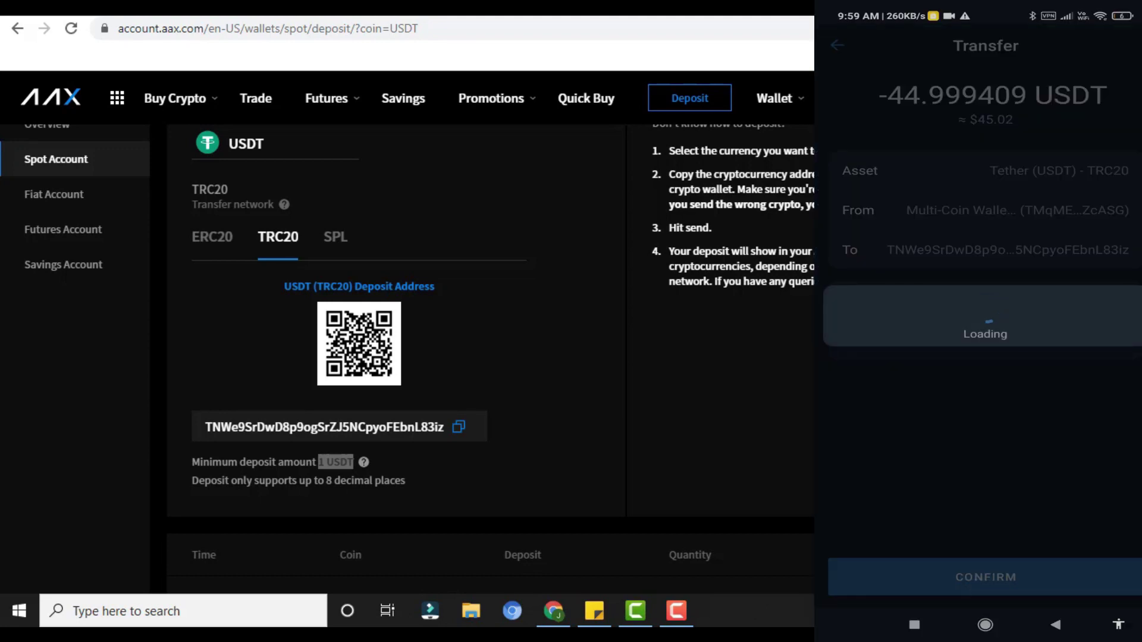
{"action": "scroll", "coordinate": [344, 315], "scroll_direction": "down", "scroll_amount": 7}
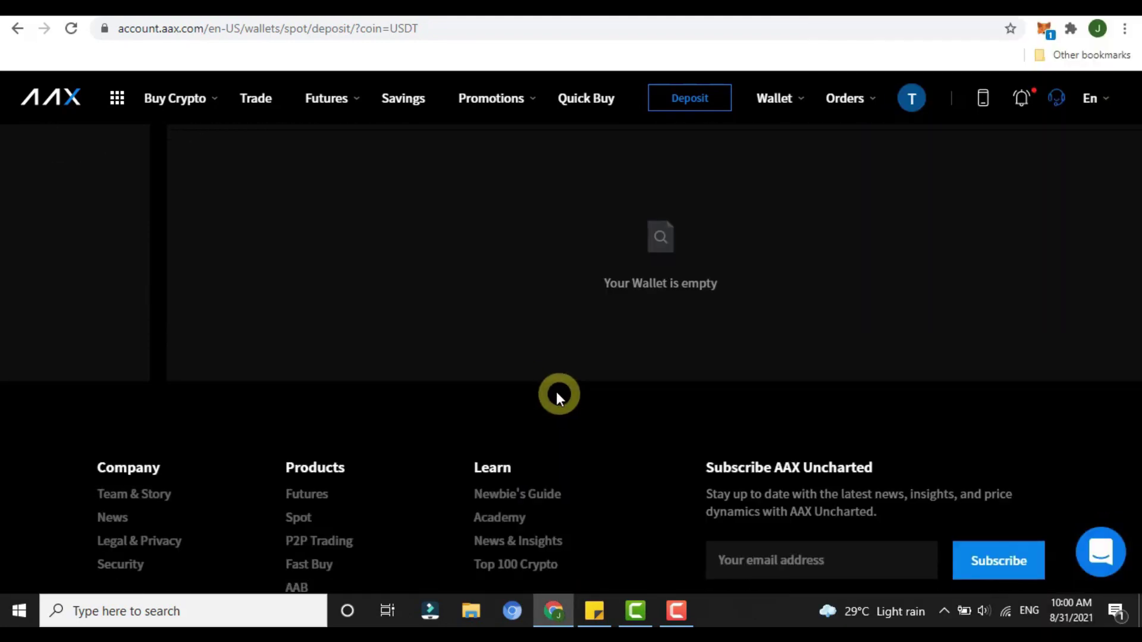
Step: Check the deposit history shows the 44.99940900 USDT deposit as Completed
{"action": "left_click_drag", "start_coordinate": [656, 297], "coordinate": [758, 298]}
{"action": "left_click", "coordinate": [758, 298]}
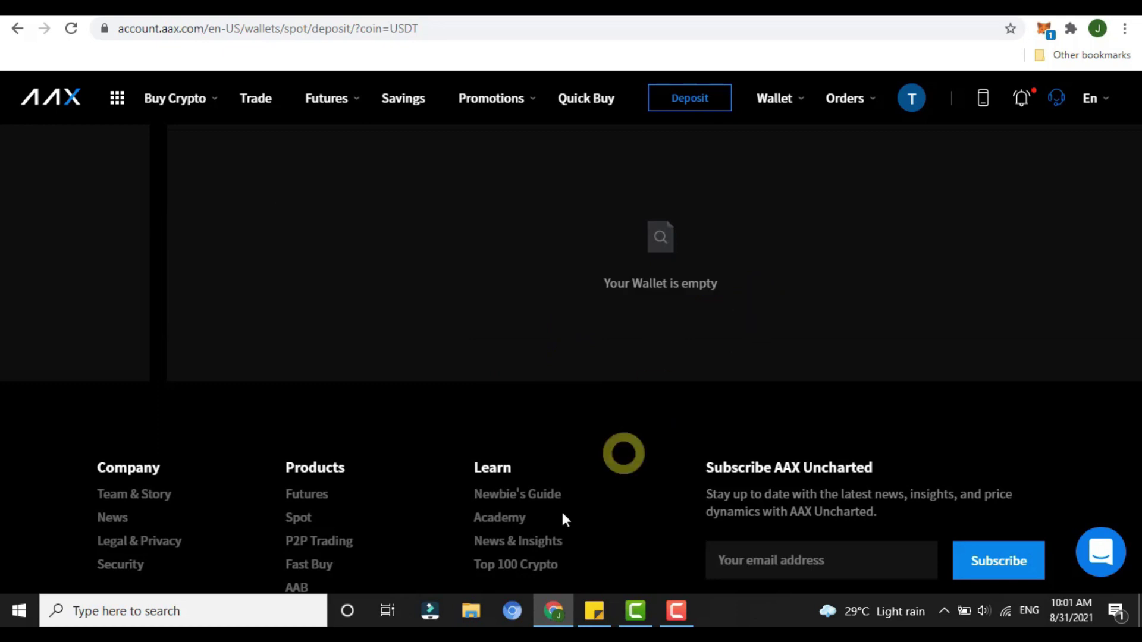
{"action": "left_click", "coordinate": [676, 611]}
{"action": "left_click", "coordinate": [1062, 535]}
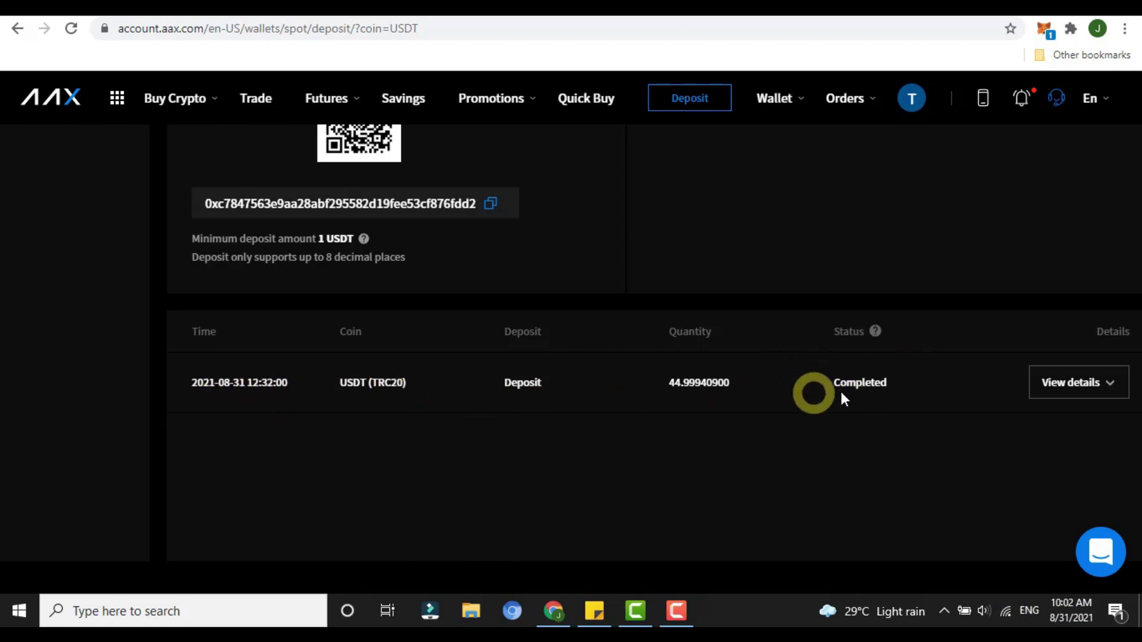
{"action": "scroll", "coordinate": [695, 316], "scroll_direction": "up", "scroll_amount": 1}
Step: Return to the spot balance and open the BTC/USDT spot trading page, dismissing the SATS/USDT tip
{"action": "key", "text": "alt+Left"}
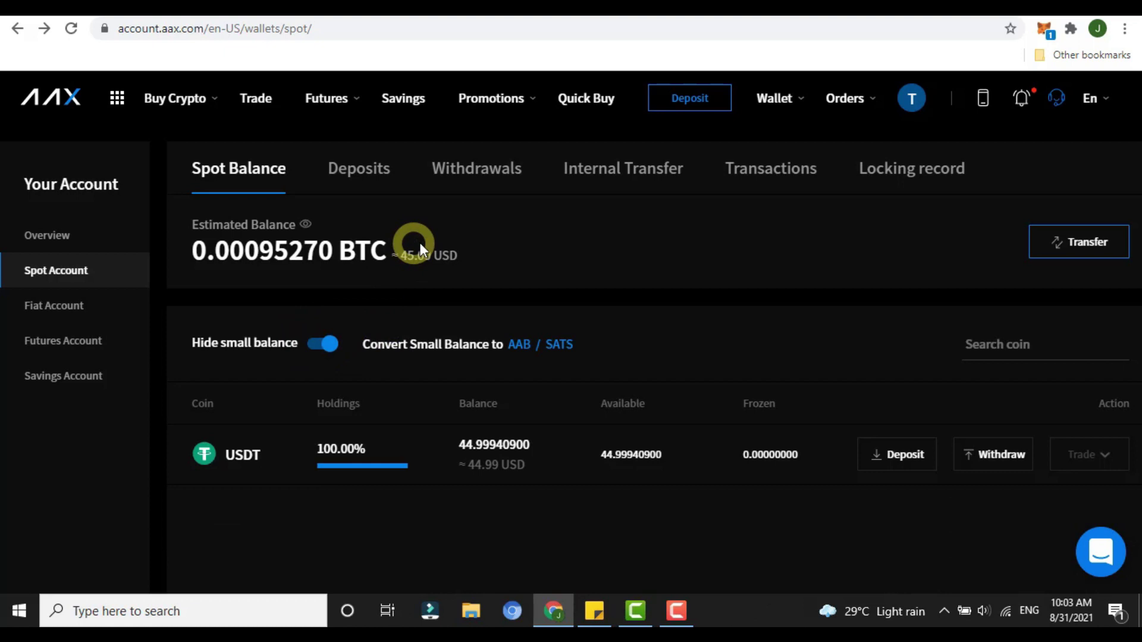
{"action": "left_click", "coordinate": [253, 104]}
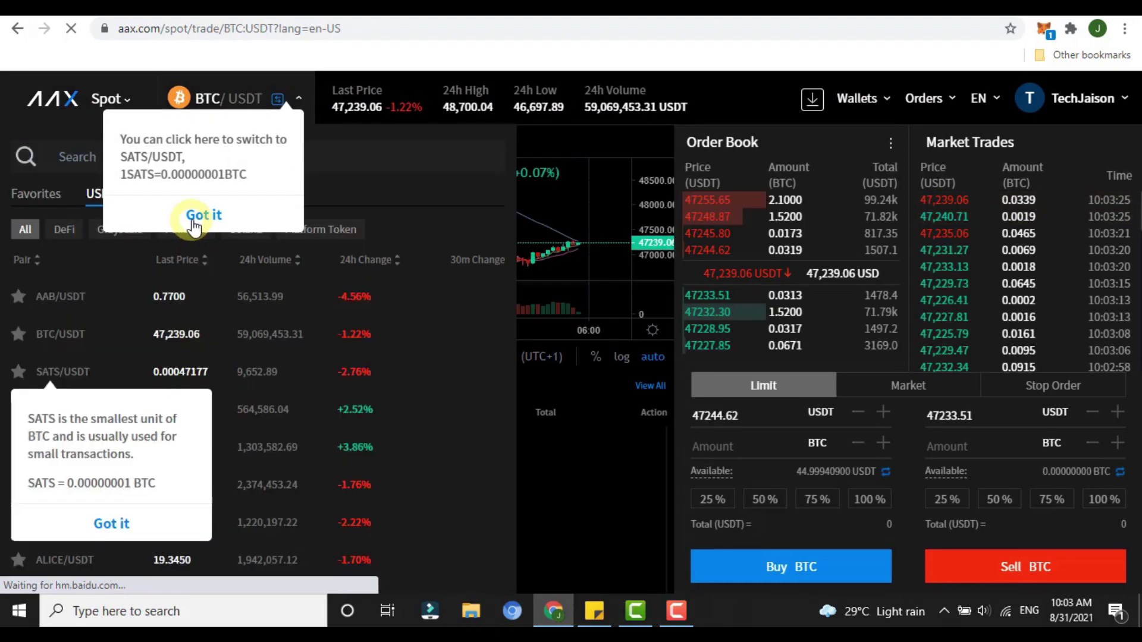
{"action": "left_click", "coordinate": [202, 215]}
Step: Switch the trading pair to XRP/USDT
{"action": "scroll", "coordinate": [272, 345], "scroll_direction": "down", "scroll_amount": 2}
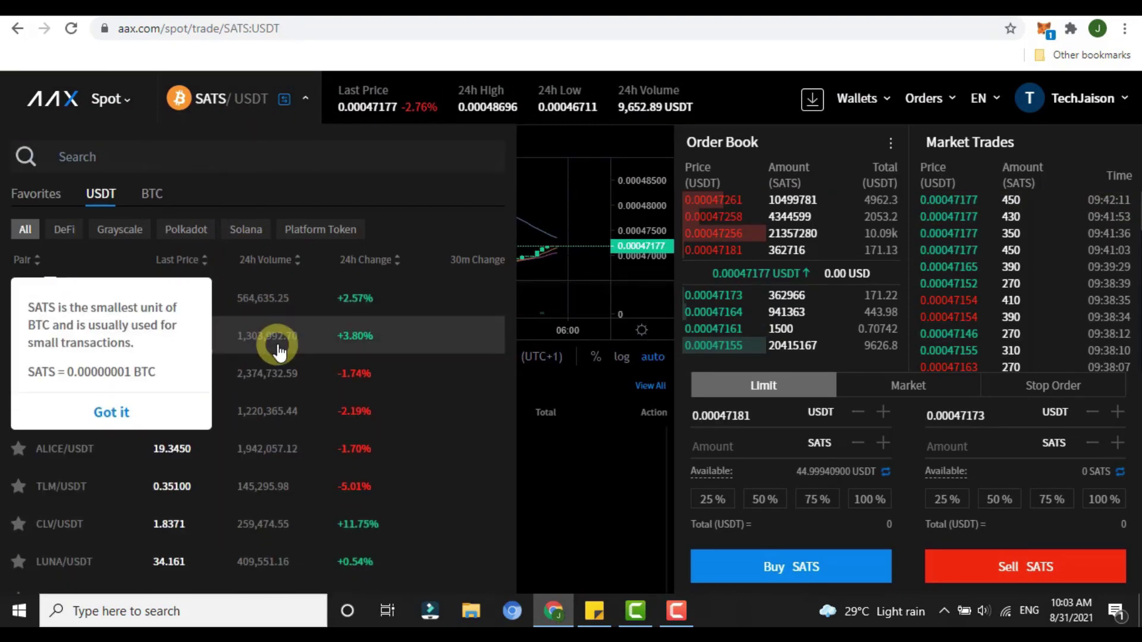
{"action": "scroll", "coordinate": [279, 351], "scroll_direction": "down", "scroll_amount": 10}
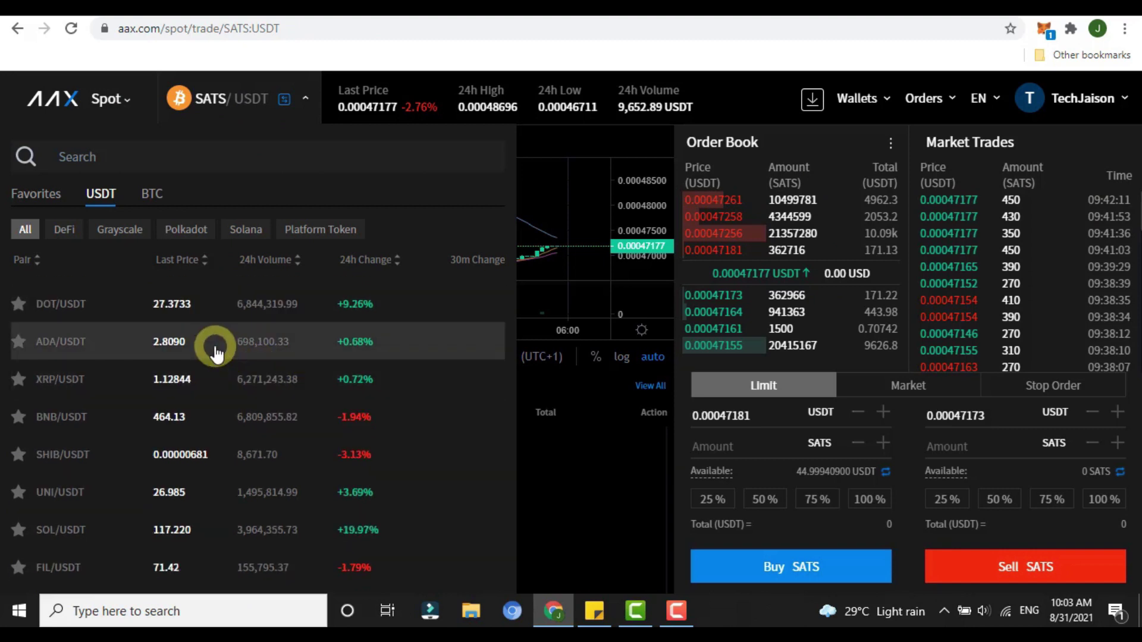
{"action": "left_click", "coordinate": [217, 380]}
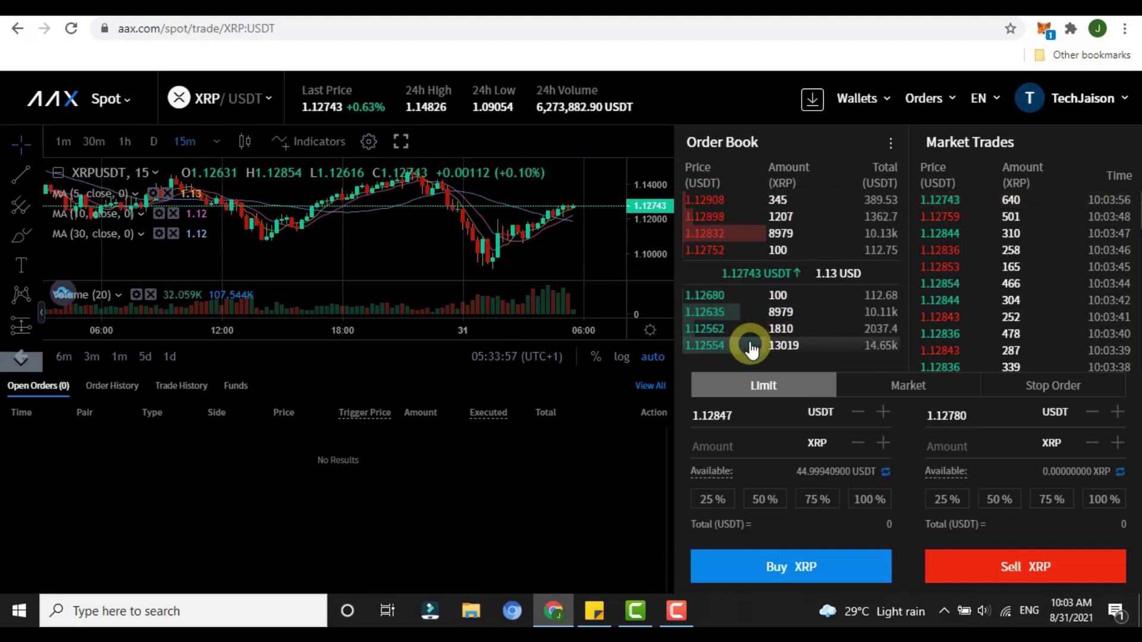
Step: Buy 2 XRP at an order-book ask price, then search 'xr' in the spot wallet balances
{"action": "left_click", "coordinate": [717, 259]}
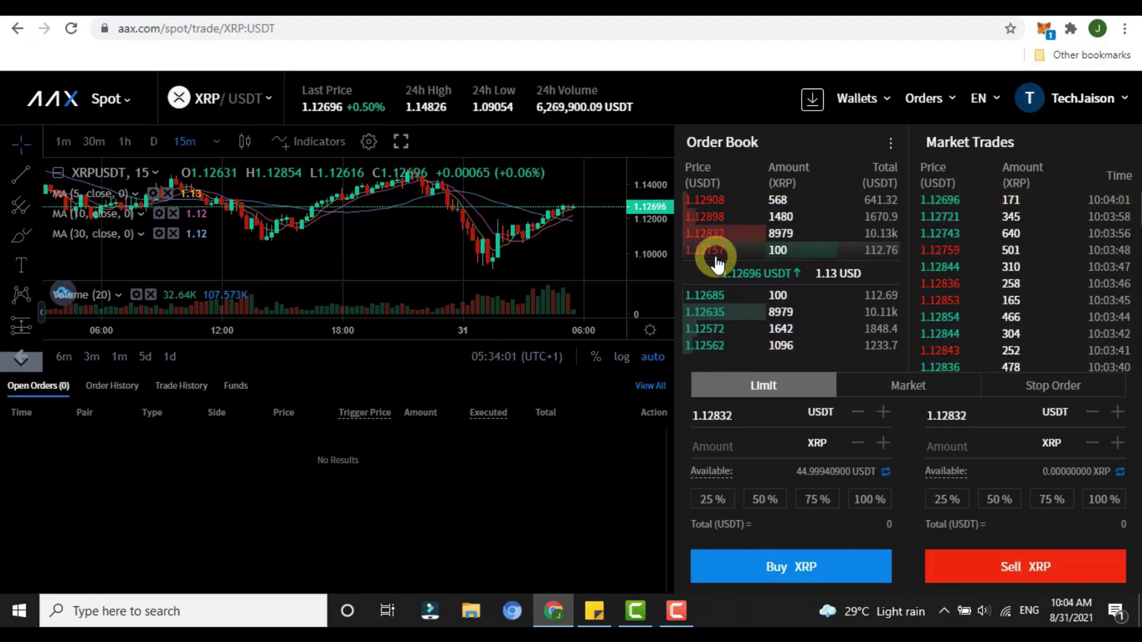
{"action": "left_click", "coordinate": [716, 259]}
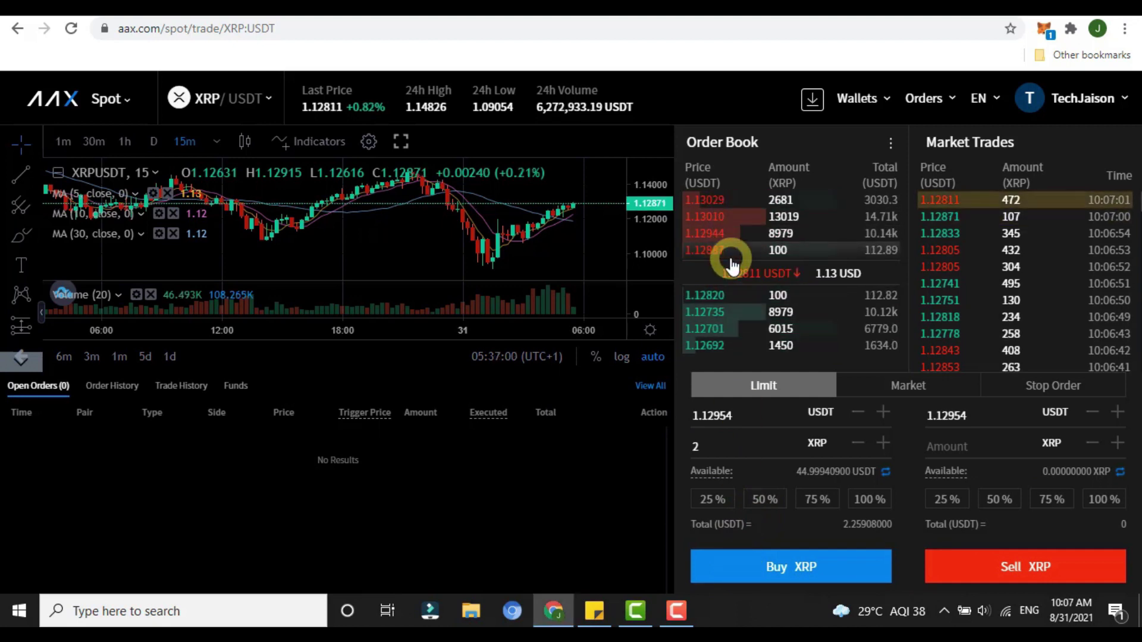
{"action": "left_click", "coordinate": [794, 568]}
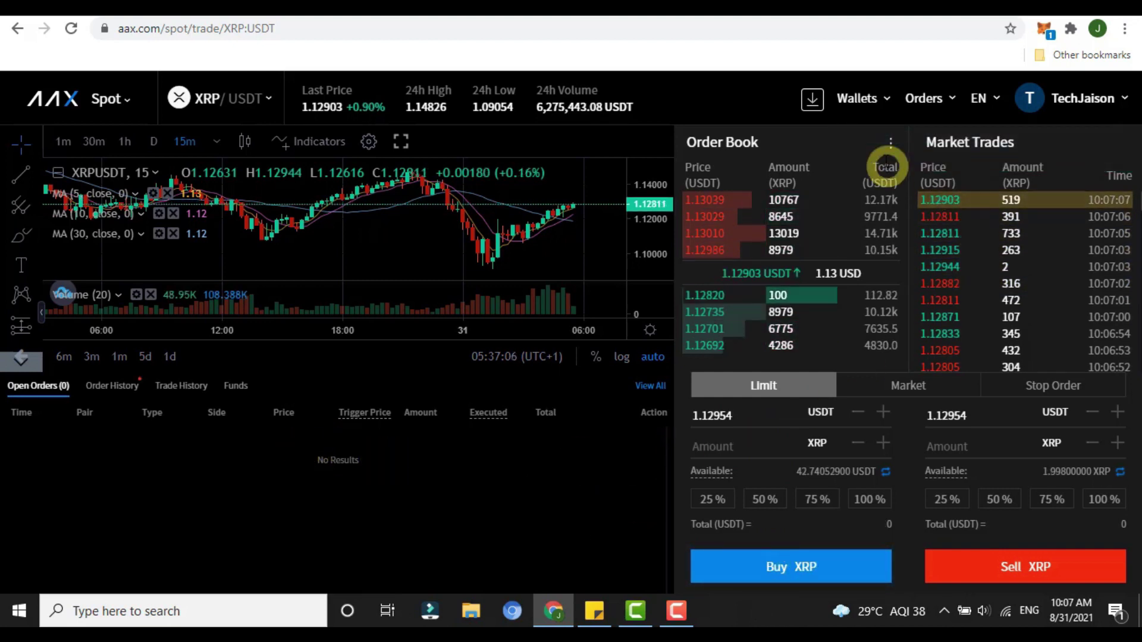
{"action": "left_click", "coordinate": [884, 163]}
{"action": "type", "text": "xr"}
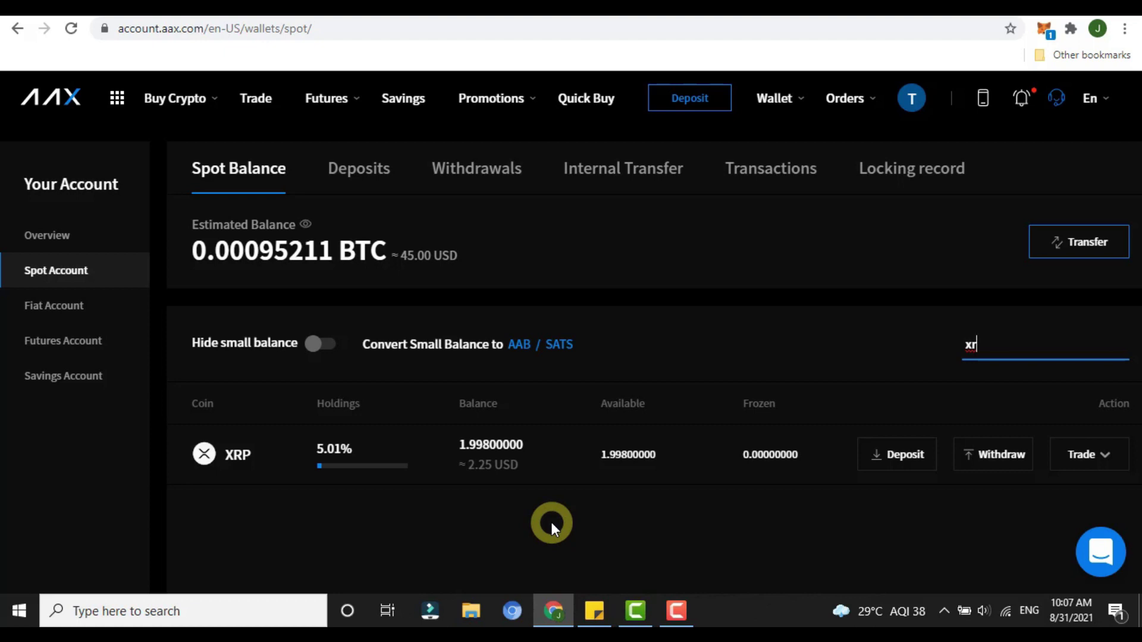
Step: Start the XRP withdrawal, then set and confirm a new payment password when prompted
{"action": "left_click", "coordinate": [991, 459]}
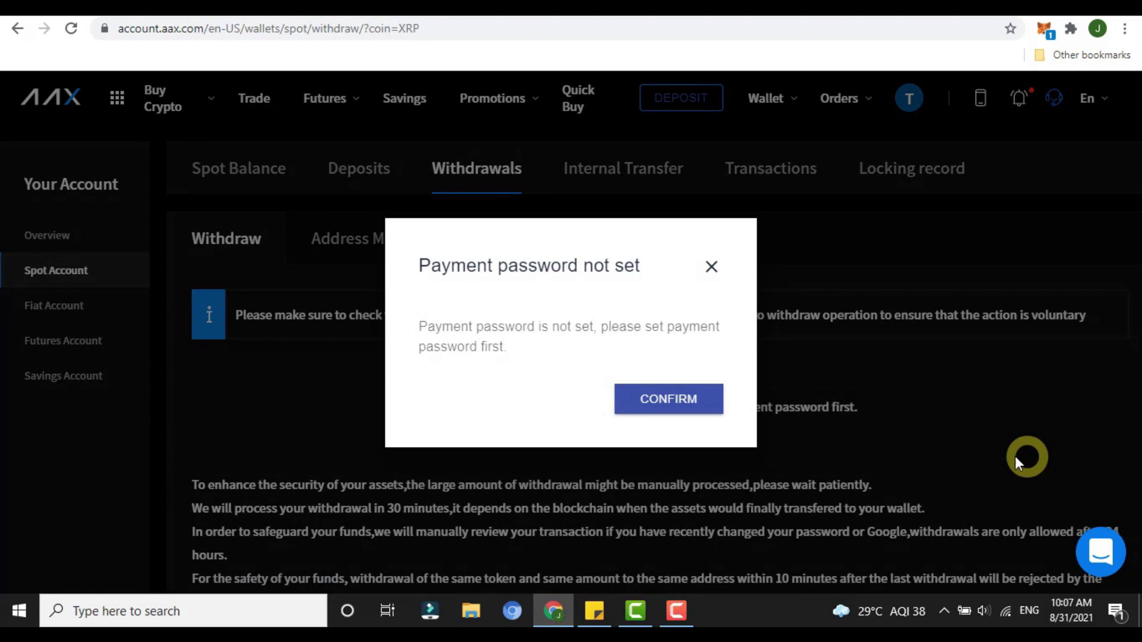
{"action": "left_click", "coordinate": [662, 401]}
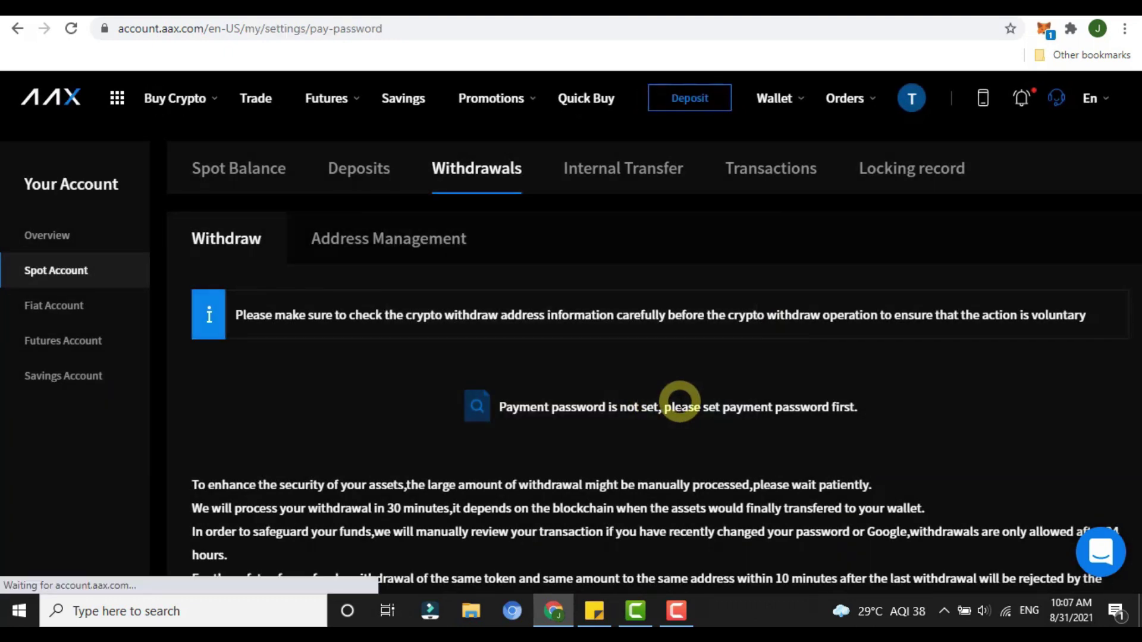
{"action": "left_click", "coordinate": [651, 363]}
{"action": "type", "text": "123456"}
{"action": "left_click", "coordinate": [606, 455]}
{"action": "type", "text": "12345"}
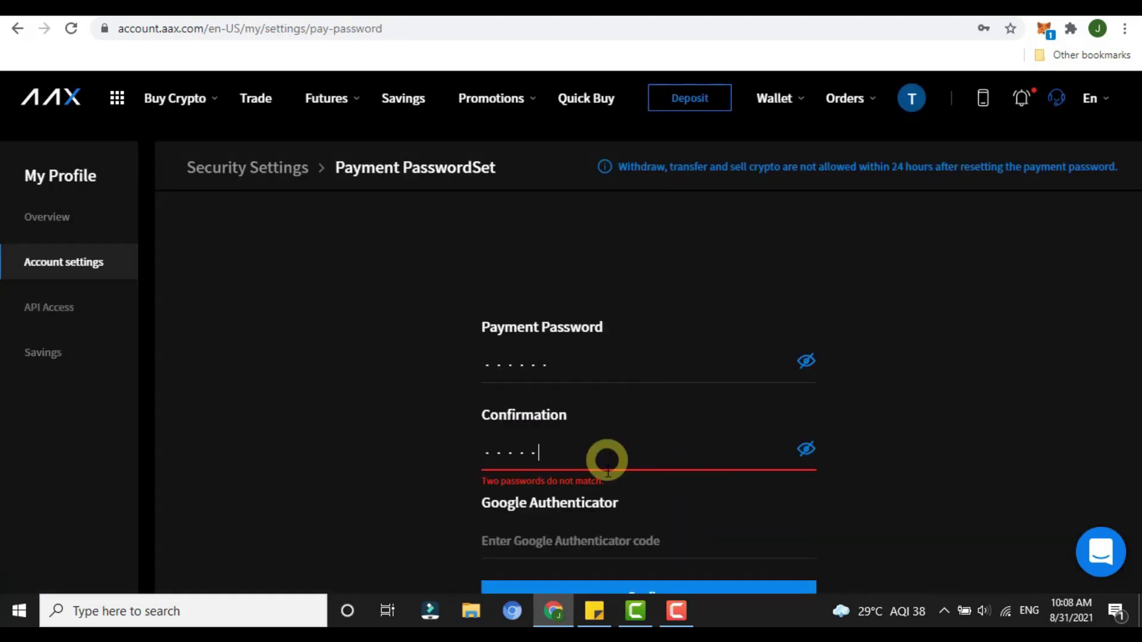
{"action": "type", "text": "6"}
{"action": "left_click", "coordinate": [606, 523]}
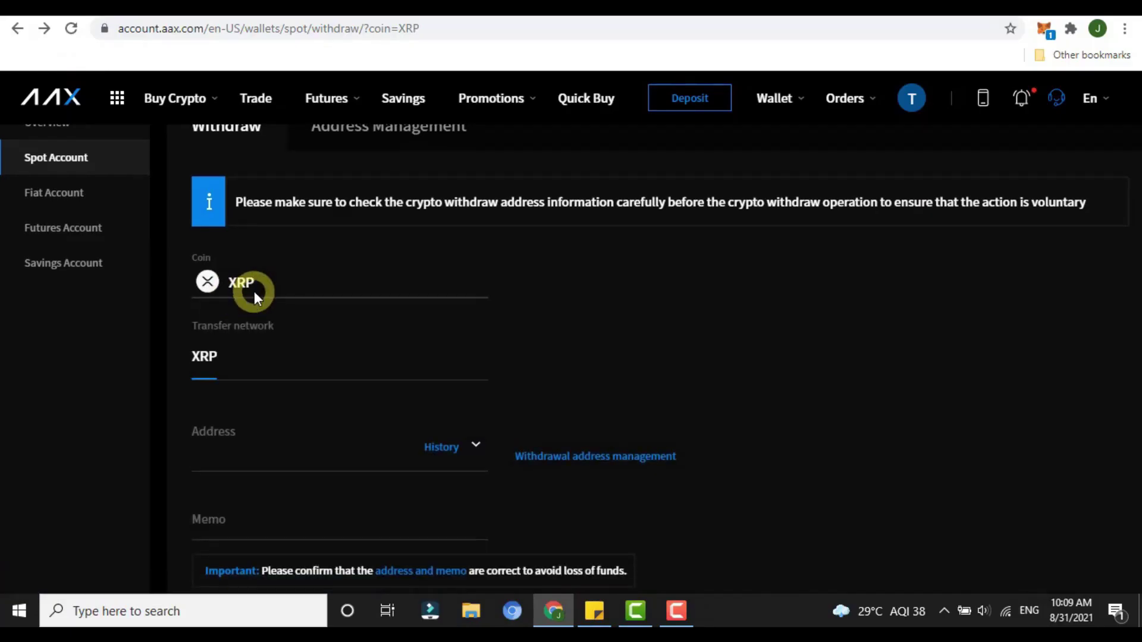
Step: Review the XRP address, memo and quantity fields, noting the 21 XRP minimum and 0.25 XRP fee
{"action": "scroll", "coordinate": [190, 268], "scroll_direction": "down", "scroll_amount": 2}
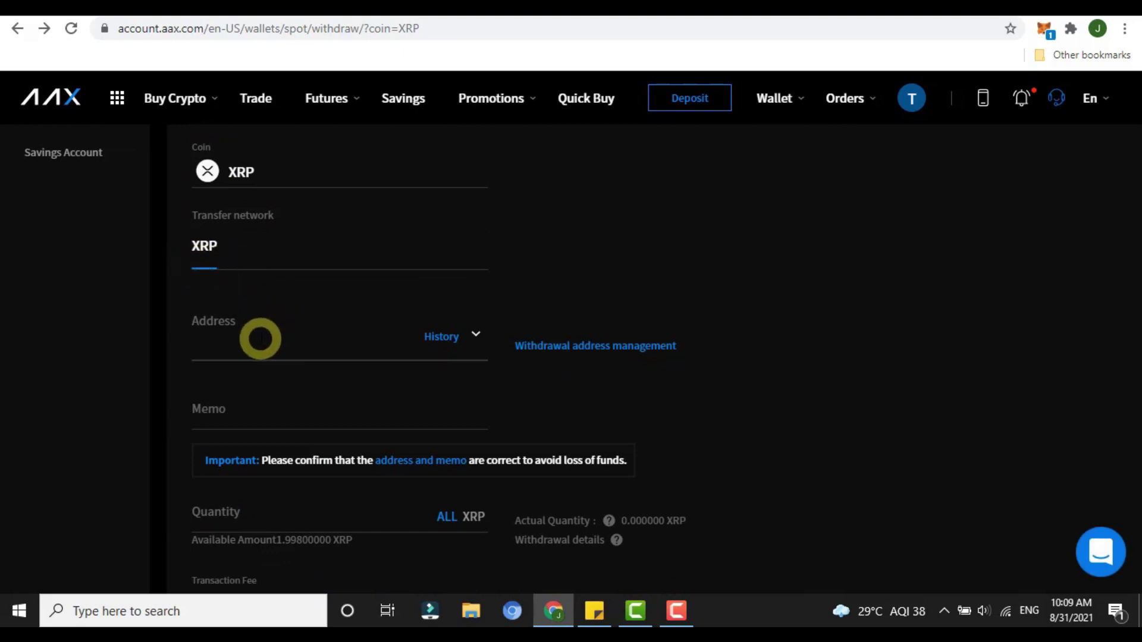
{"action": "left_click", "coordinate": [260, 338]}
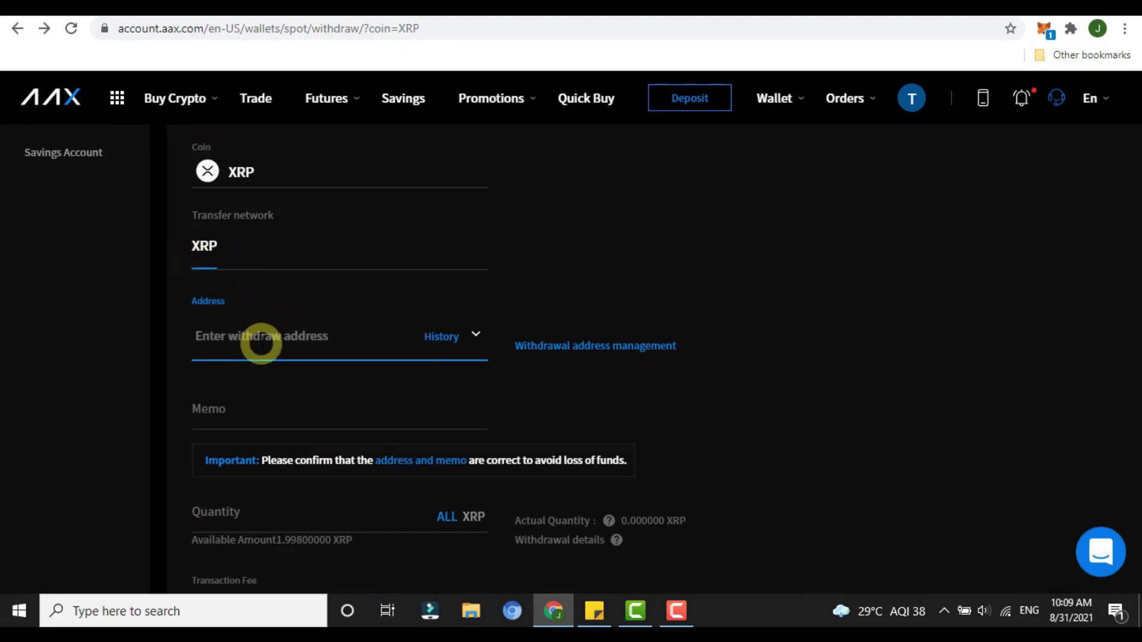
{"action": "left_click", "coordinate": [250, 409]}
{"action": "scroll", "coordinate": [236, 408], "scroll_direction": "down", "scroll_amount": 2}
{"action": "left_click", "coordinate": [268, 405]}
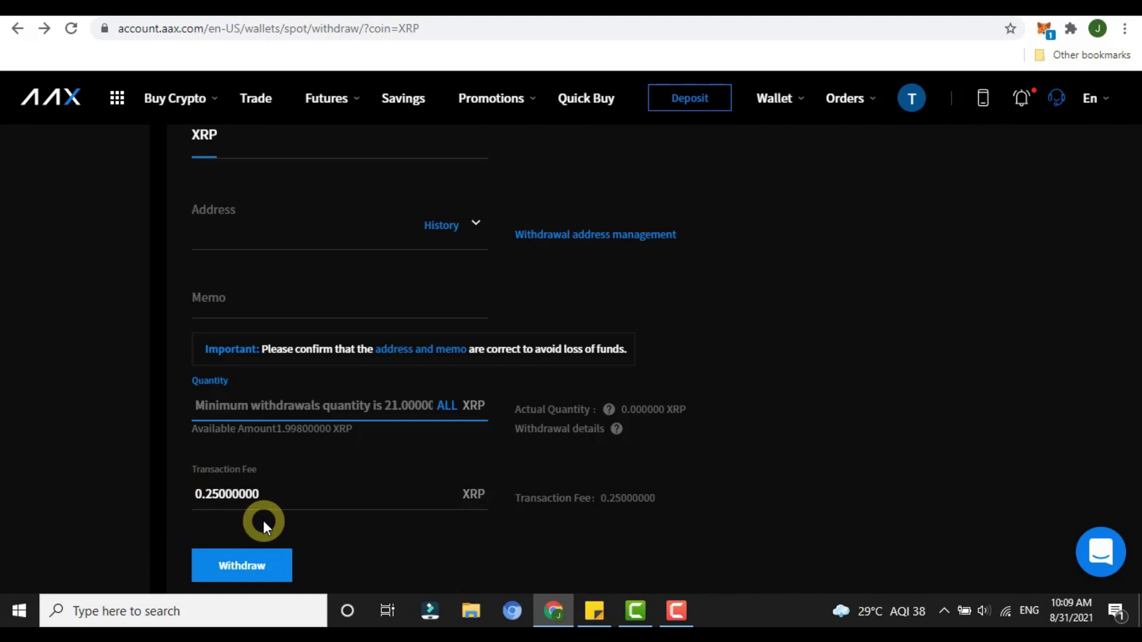
{"action": "left_click_drag", "start_coordinate": [199, 494], "coordinate": [273, 494]}
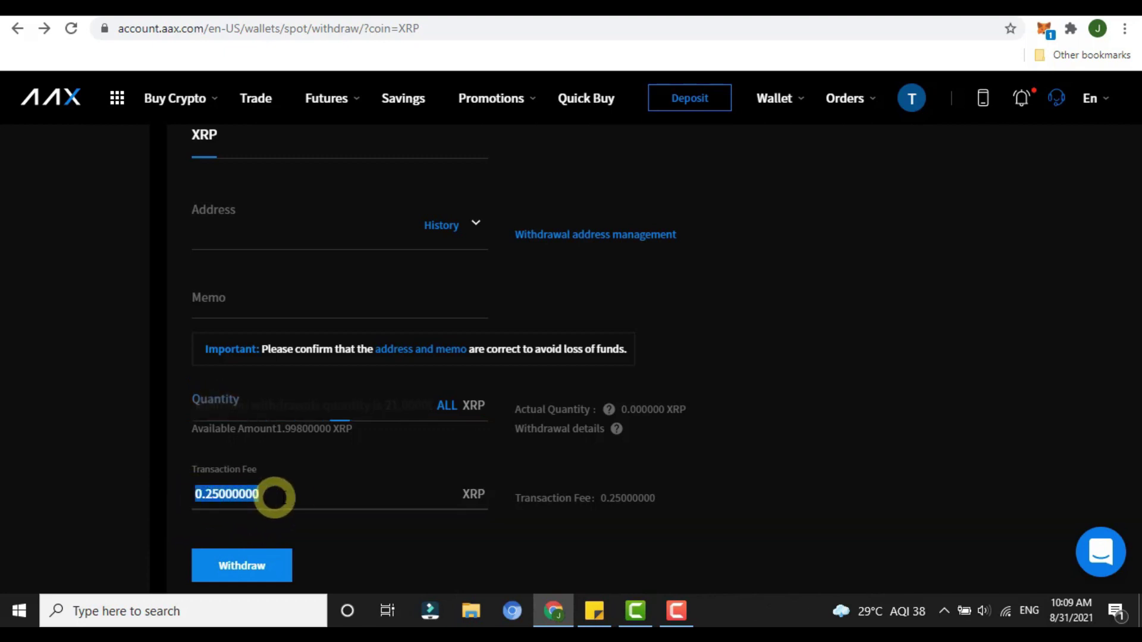
{"action": "scroll", "coordinate": [297, 495], "scroll_direction": "up", "scroll_amount": 4}
{"action": "left_click", "coordinate": [302, 288]}
Step: Switch the withdrawal coin to USDT and compare the TRC20 fee (0.1) with SPL's 0.5 USDT fee
{"action": "left_click", "coordinate": [255, 395]}
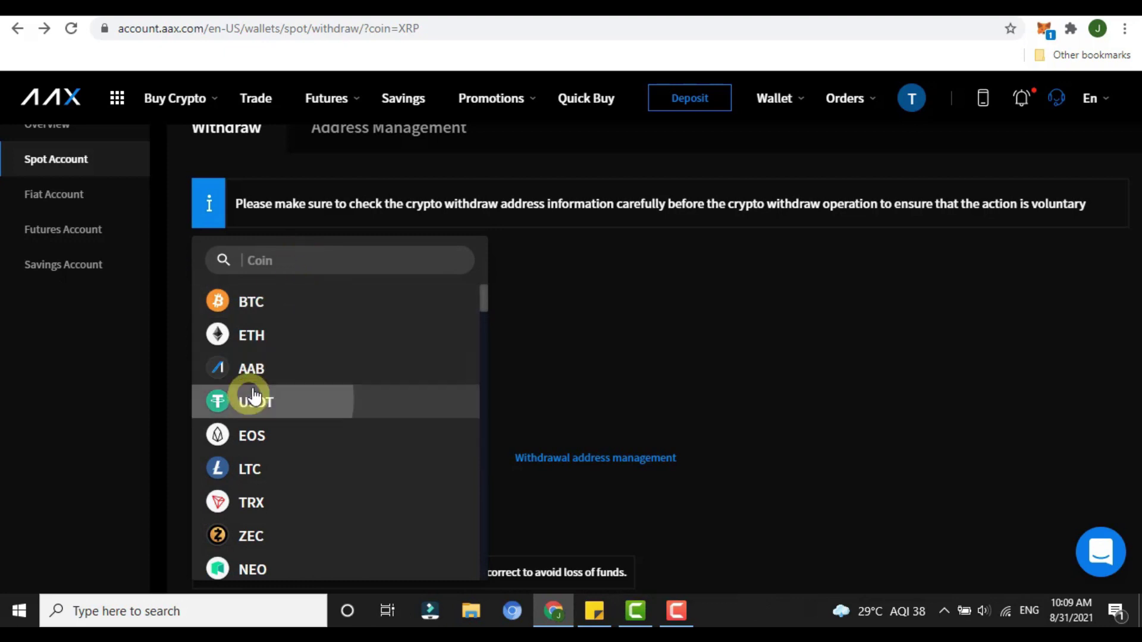
{"action": "scroll", "coordinate": [318, 385], "scroll_direction": "down", "scroll_amount": 2}
{"action": "left_click", "coordinate": [277, 503]}
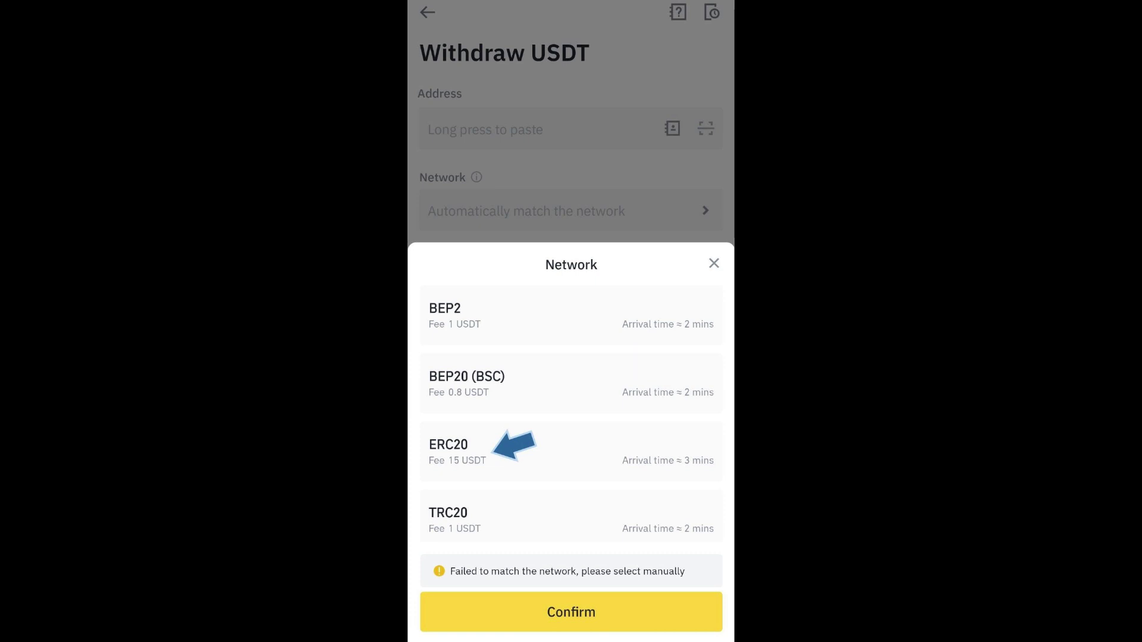
{"action": "left_click", "coordinate": [277, 246]}
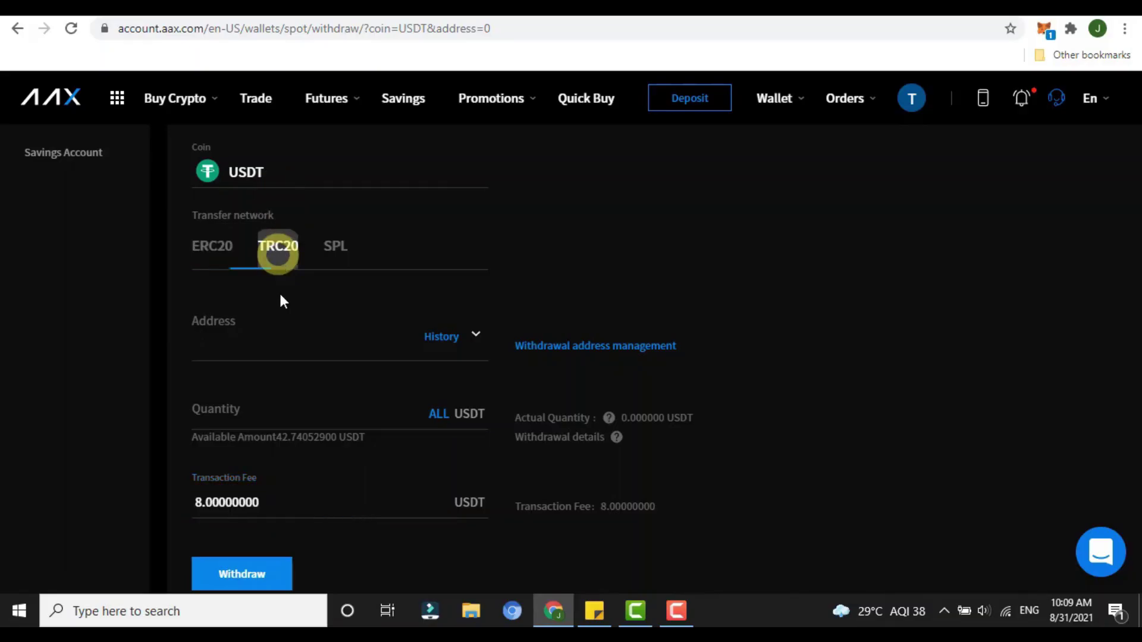
{"action": "left_click", "coordinate": [217, 500]}
{"action": "double_click", "coordinate": [217, 502]}
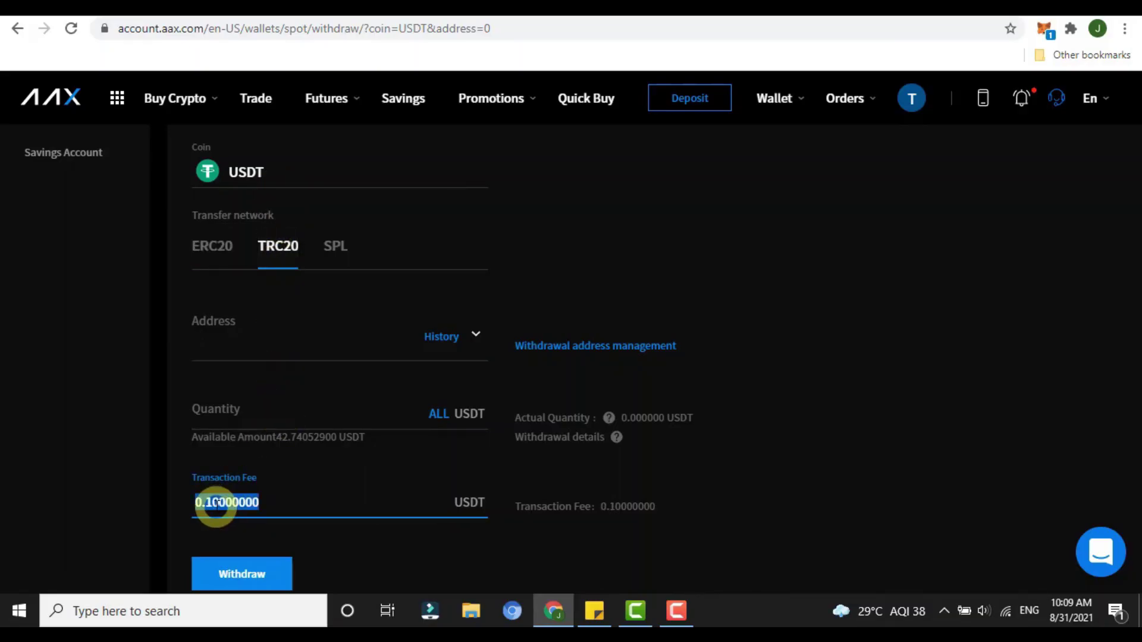
{"action": "left_click", "coordinate": [336, 246]}
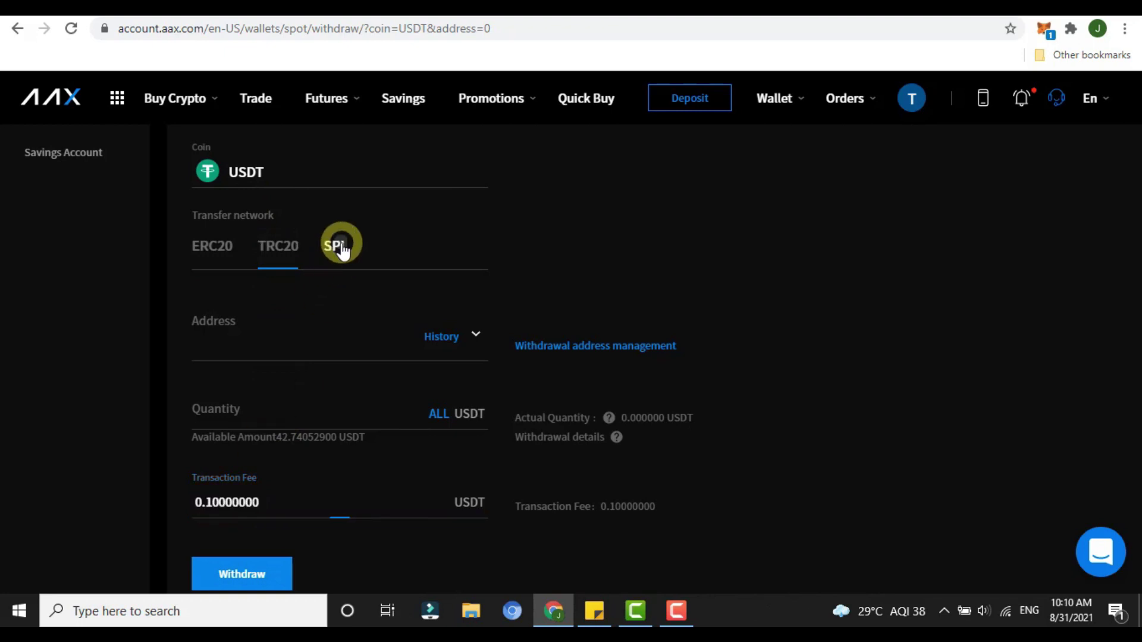
{"action": "double_click", "coordinate": [213, 505]}
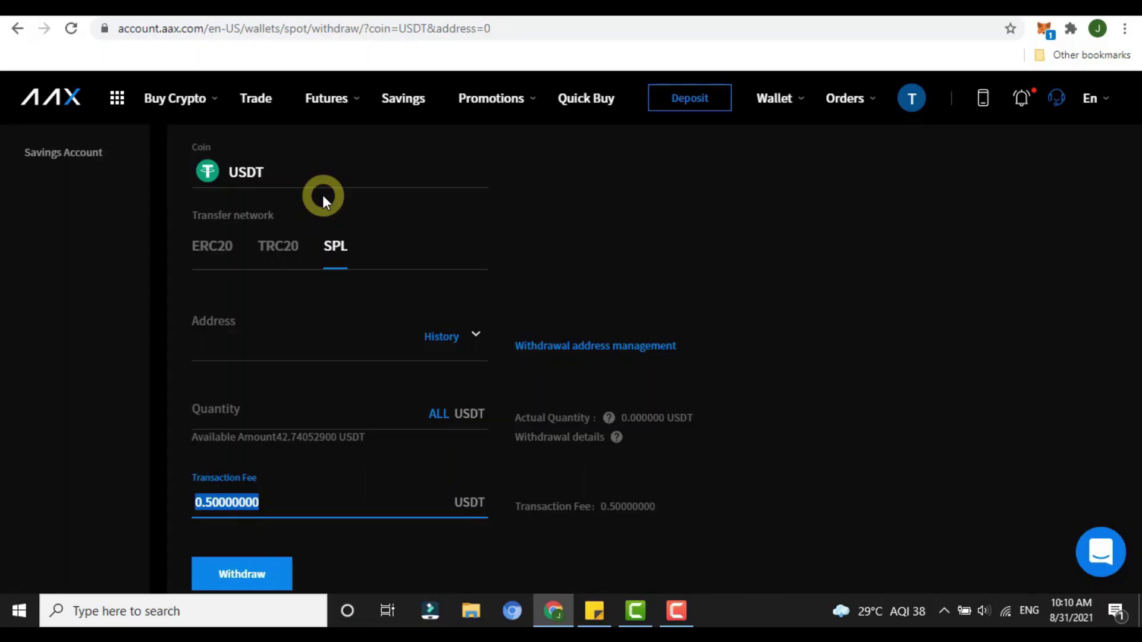
Step: Scroll the Savings Fixed products to the 7-day USDT plan at 60% APY with 10 USDT minimum
{"action": "left_click", "coordinate": [413, 106]}
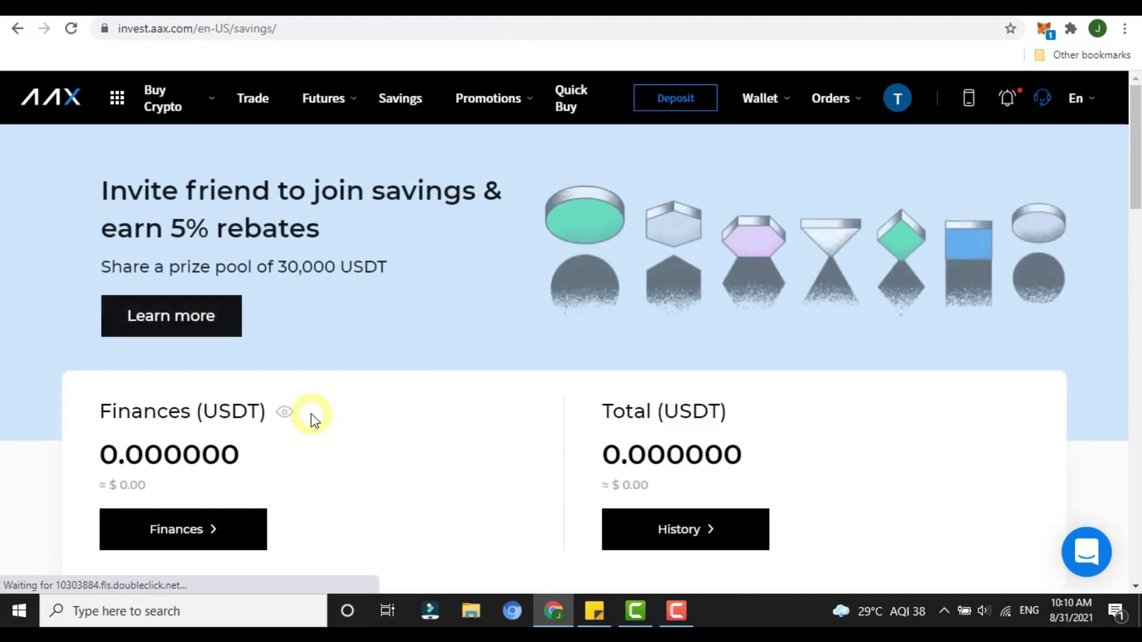
{"action": "scroll", "coordinate": [396, 421], "scroll_direction": "down", "scroll_amount": 2}
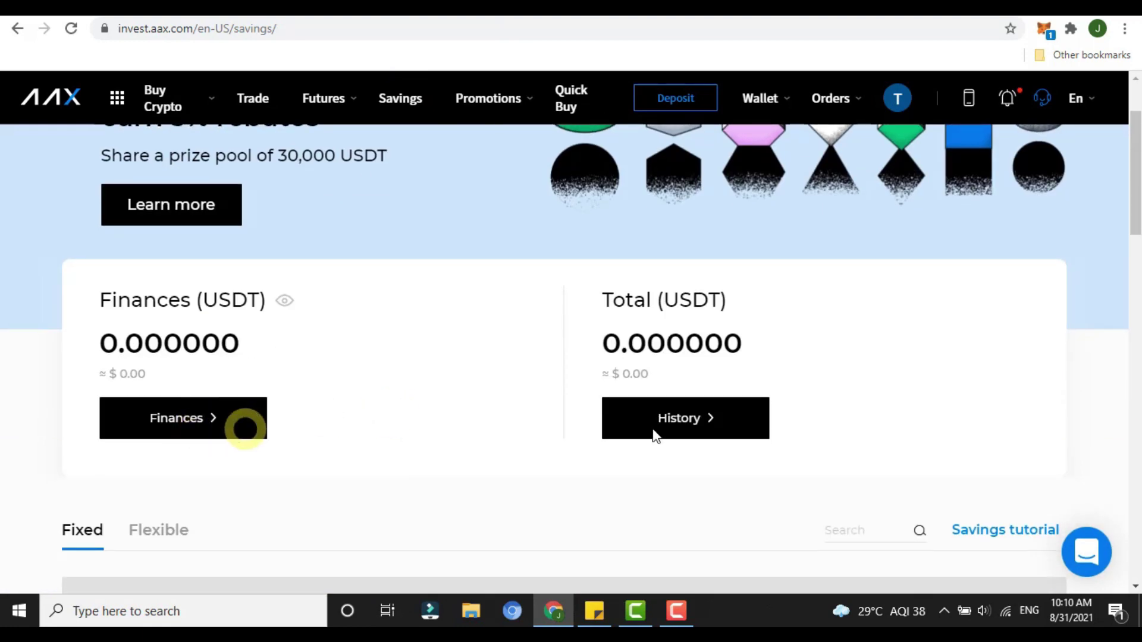
{"action": "scroll", "coordinate": [213, 420], "scroll_direction": "down", "scroll_amount": 5}
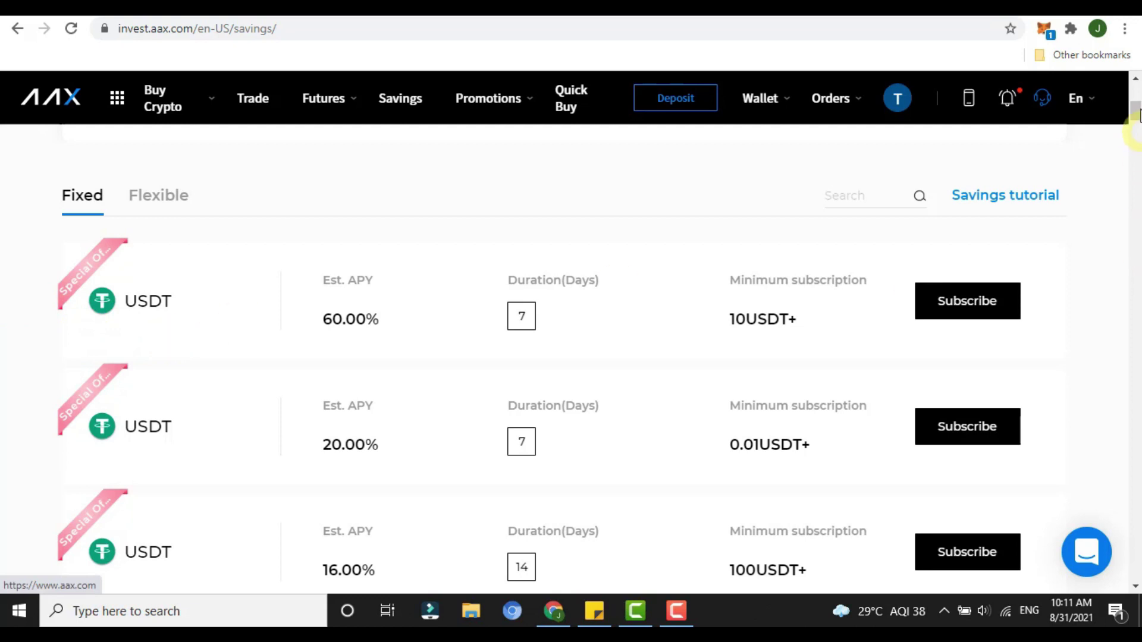
{"action": "scroll", "coordinate": [238, 283], "scroll_direction": "down", "scroll_amount": 7}
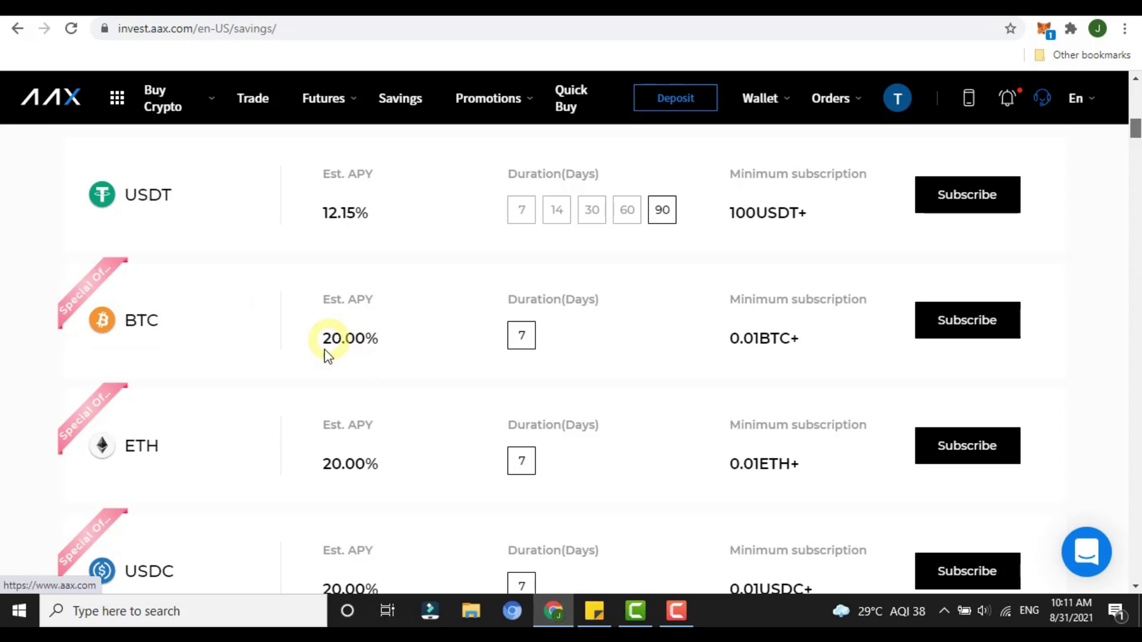
{"action": "scroll", "coordinate": [309, 357], "scroll_direction": "down", "scroll_amount": 3}
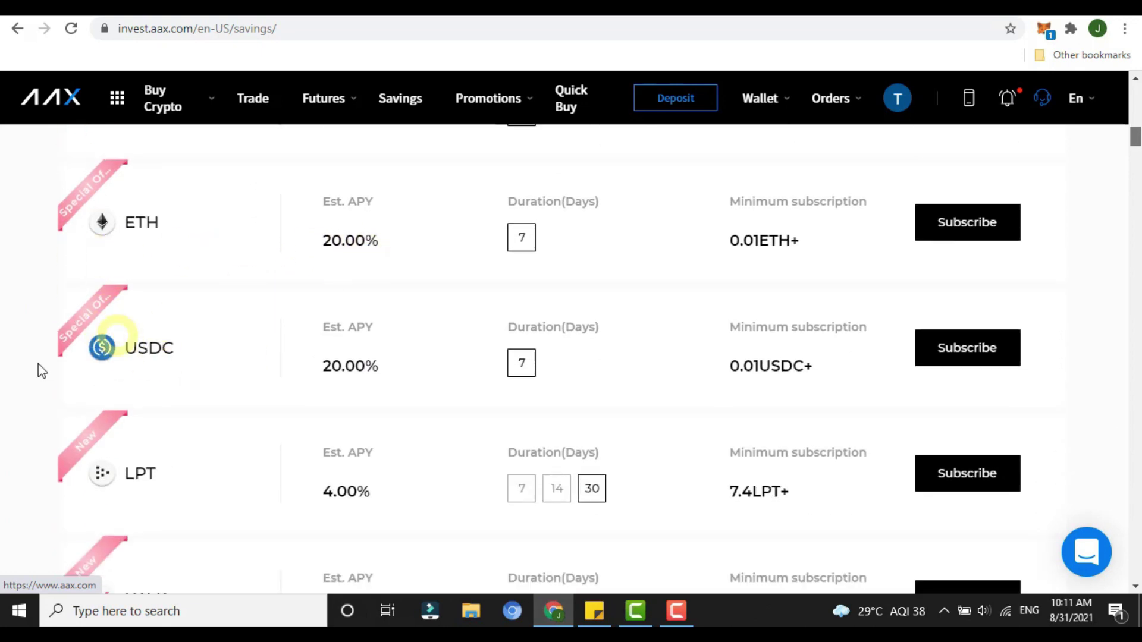
{"action": "scroll", "coordinate": [360, 390], "scroll_direction": "down", "scroll_amount": 2}
{"action": "scroll", "coordinate": [376, 406], "scroll_direction": "down", "scroll_amount": 3}
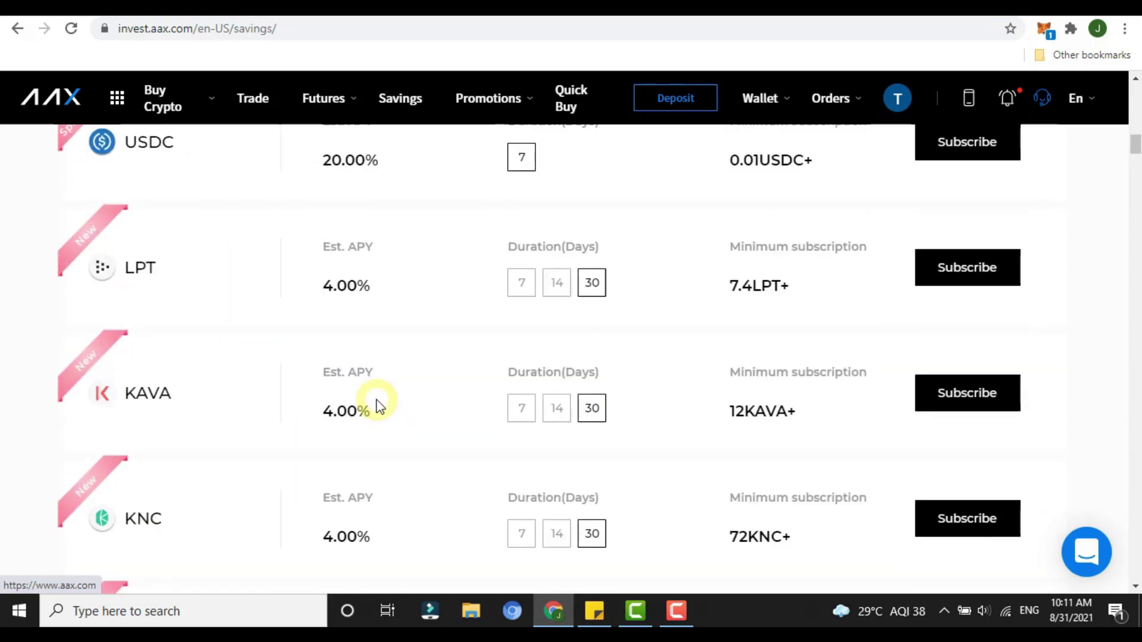
{"action": "scroll", "coordinate": [376, 405], "scroll_direction": "up", "scroll_amount": 10}
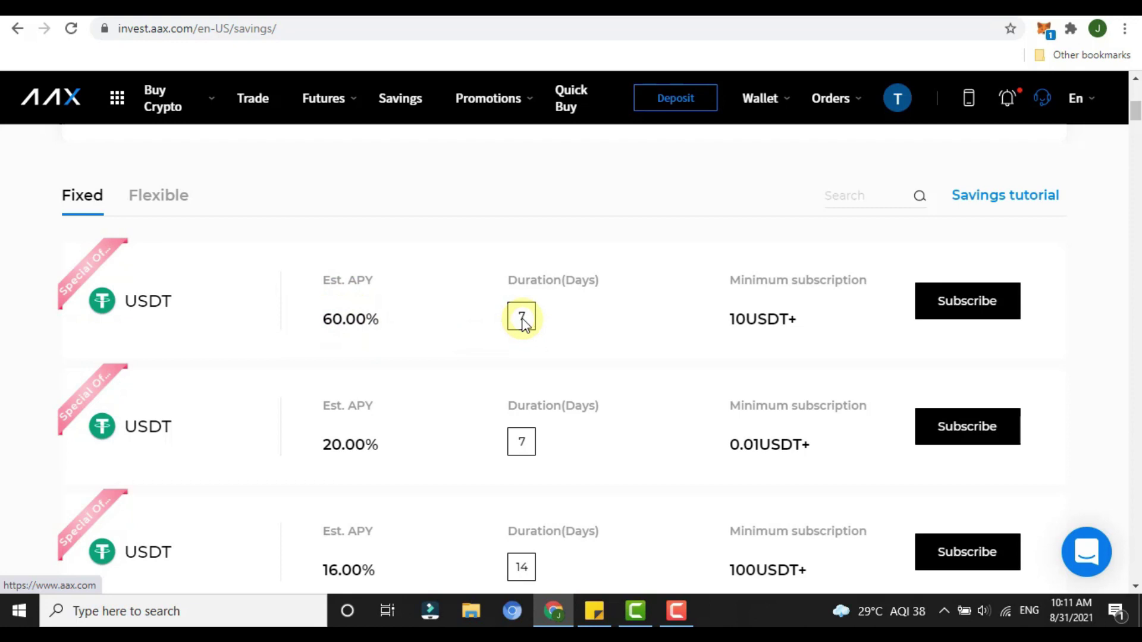
Step: Try subscribing to the 7-day 60% USDT plan, then begin the required KYC identity verification
{"action": "left_click", "coordinate": [938, 303]}
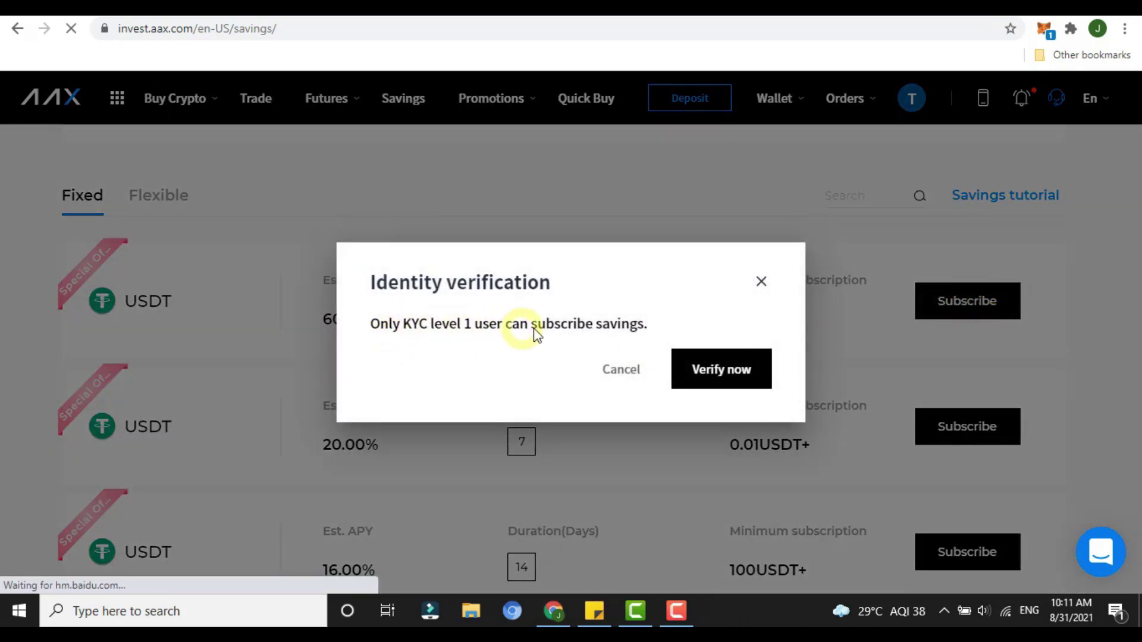
{"action": "left_click", "coordinate": [715, 370]}
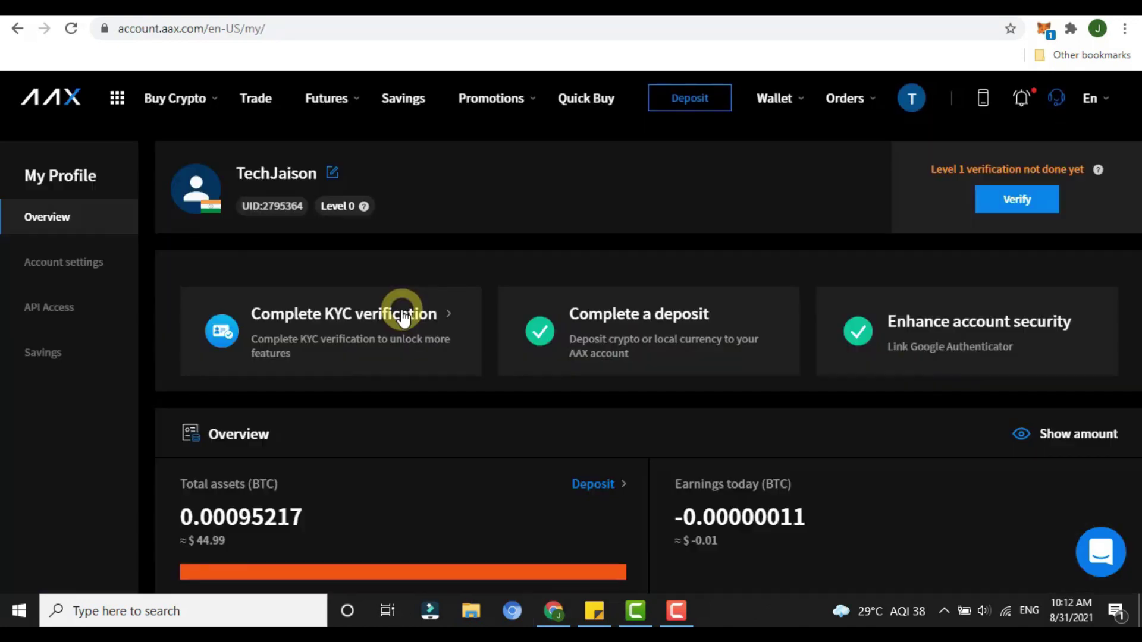
{"action": "left_click", "coordinate": [403, 312]}
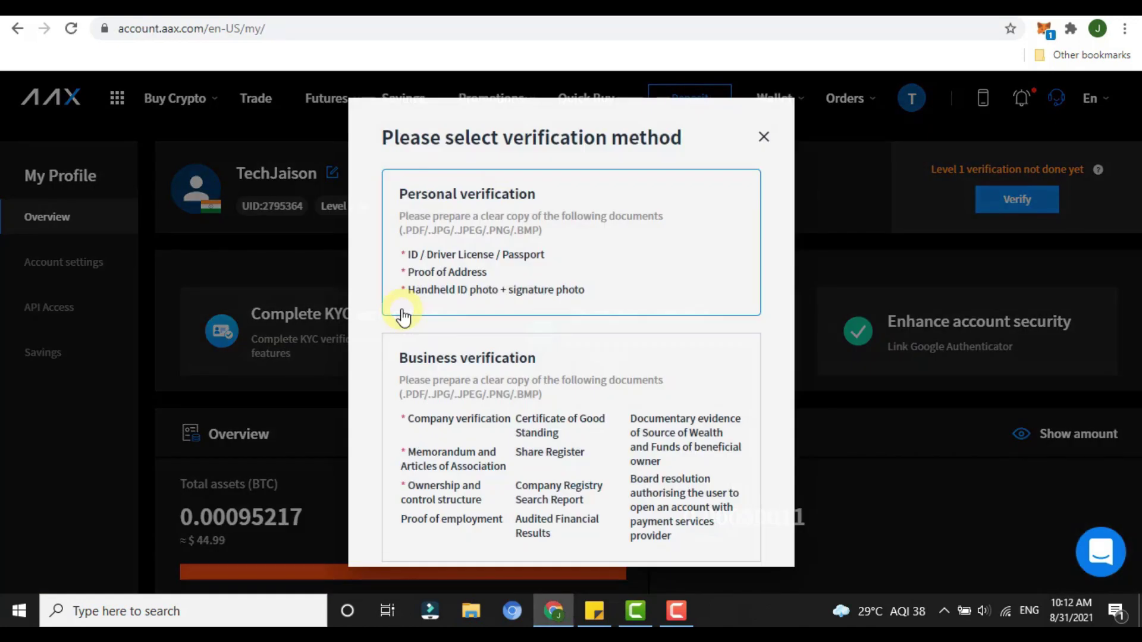
{"action": "scroll", "coordinate": [516, 382], "scroll_direction": "down", "scroll_amount": 2}
{"action": "scroll", "coordinate": [517, 383], "scroll_direction": "up", "scroll_amount": 2}
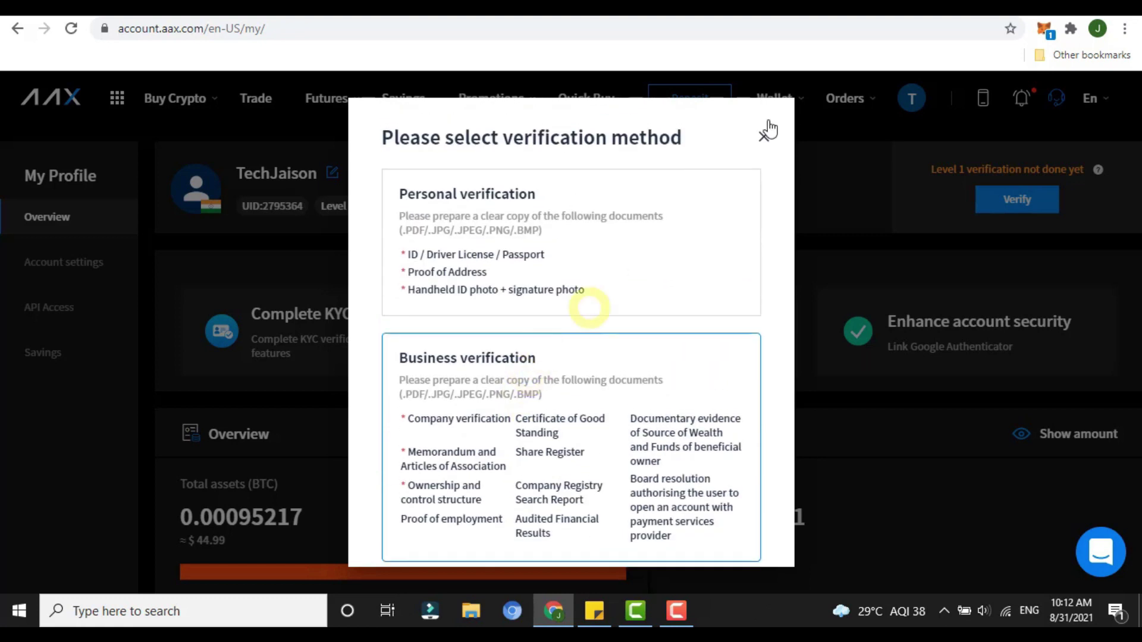
{"action": "left_click", "coordinate": [765, 138]}
{"action": "mouse_move", "coordinate": [1098, 171]}
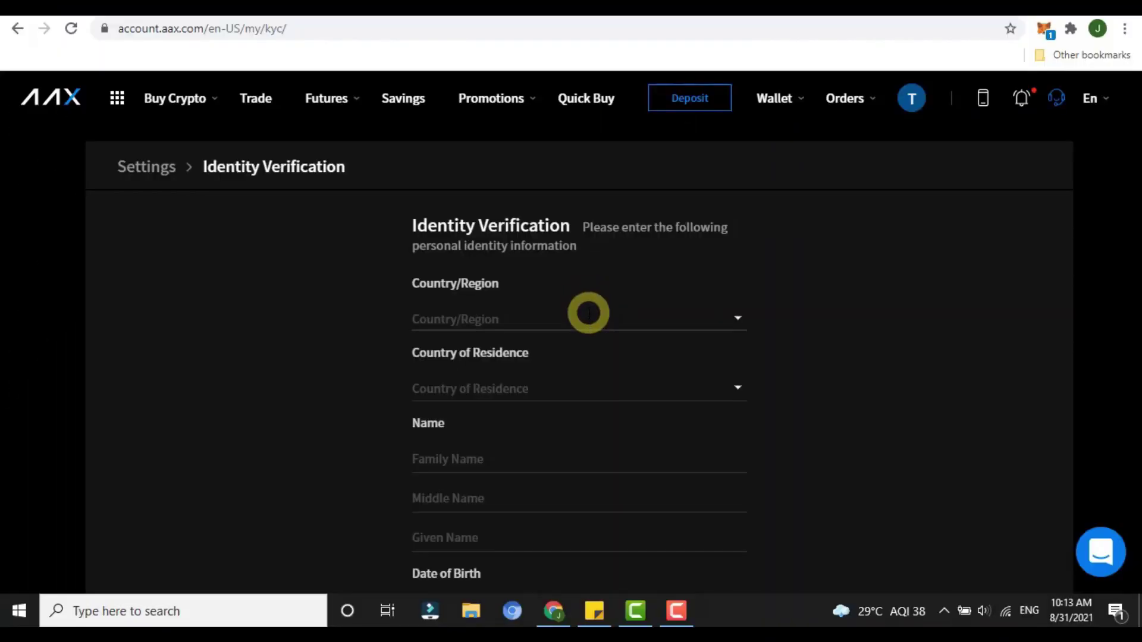
Step: Set both Country/Region and Country of Residence to India on the KYC form
{"action": "left_click", "coordinate": [587, 311]}
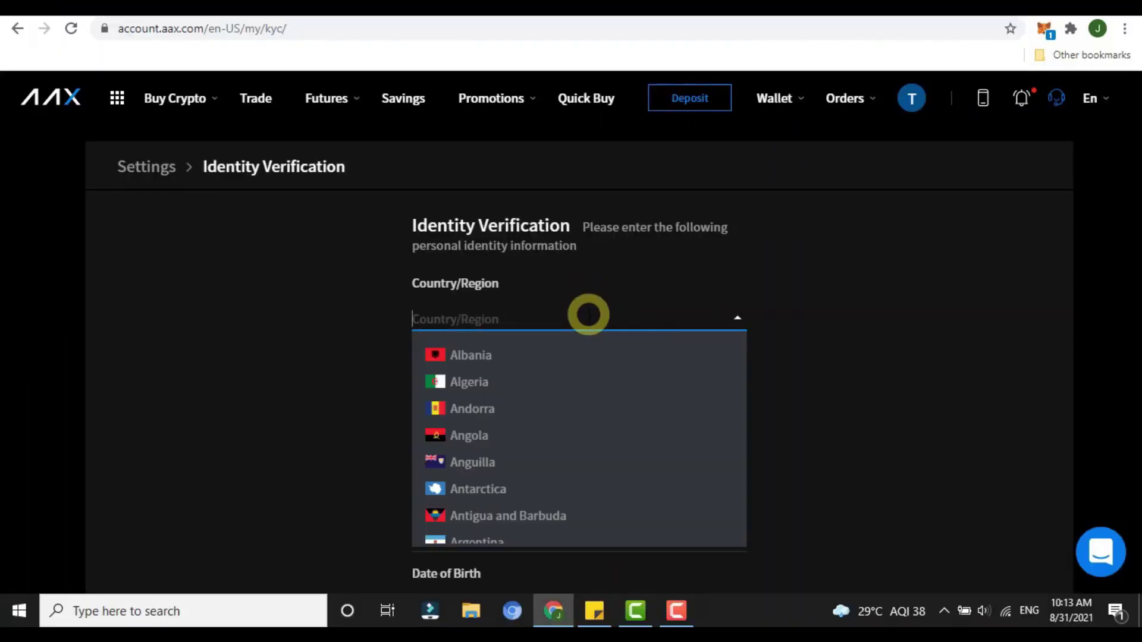
{"action": "type", "text": "India"}
{"action": "left_click", "coordinate": [598, 368]}
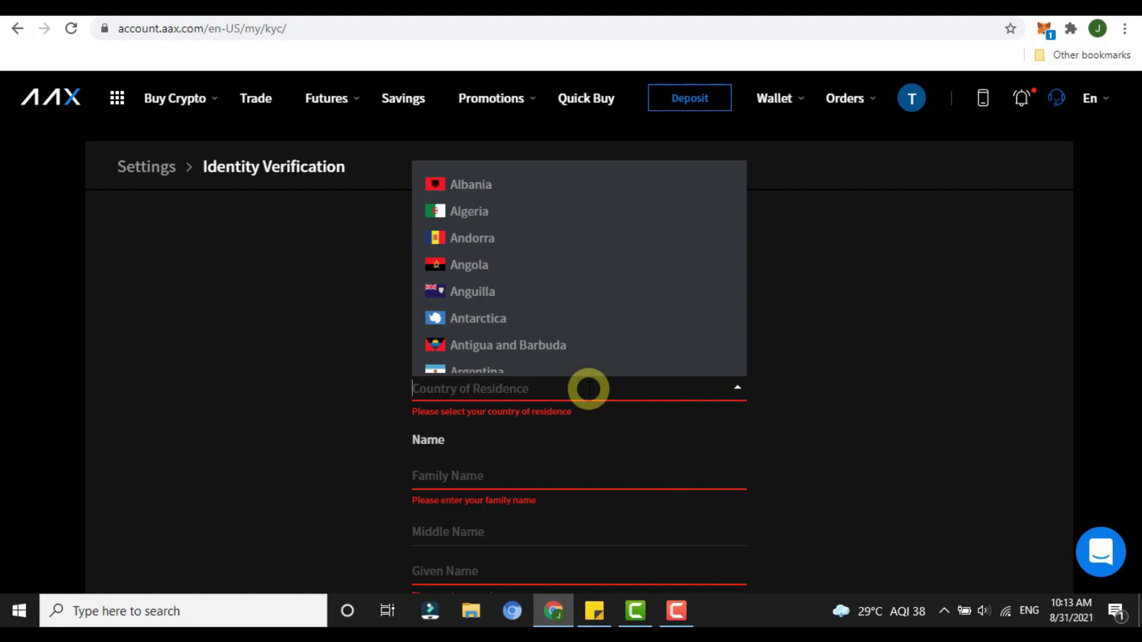
{"action": "type", "text": "India"}
{"action": "left_click", "coordinate": [488, 427]}
{"action": "scroll", "coordinate": [812, 414], "scroll_direction": "down", "scroll_amount": 2}
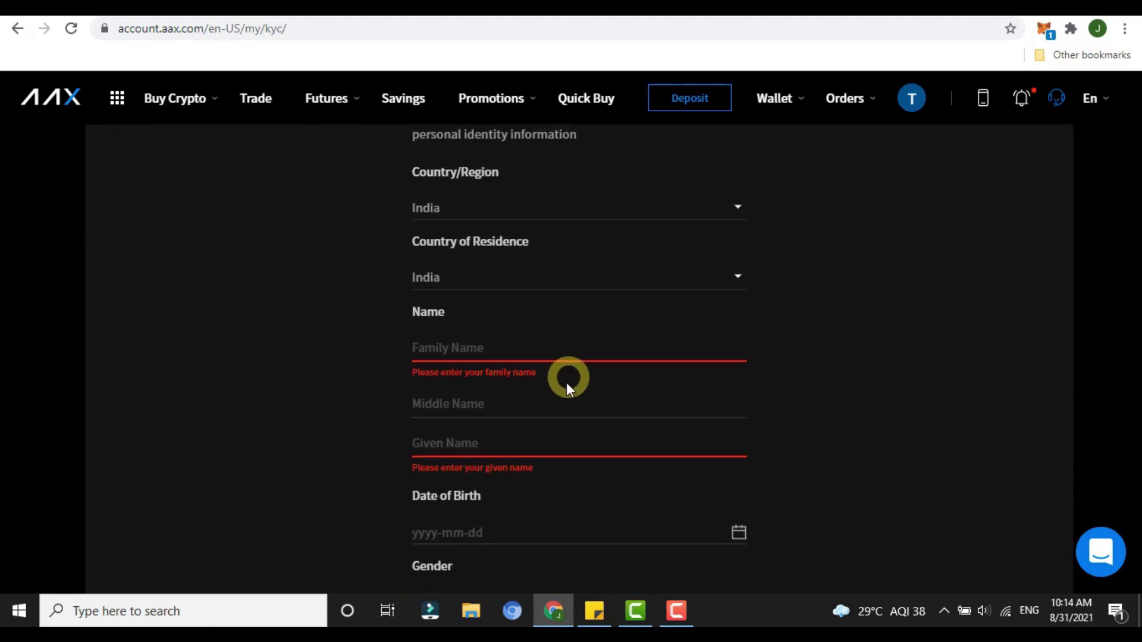
Step: Fill in the name and identity fields, keeping ID card as the ID type
{"action": "left_click", "coordinate": [561, 402]}
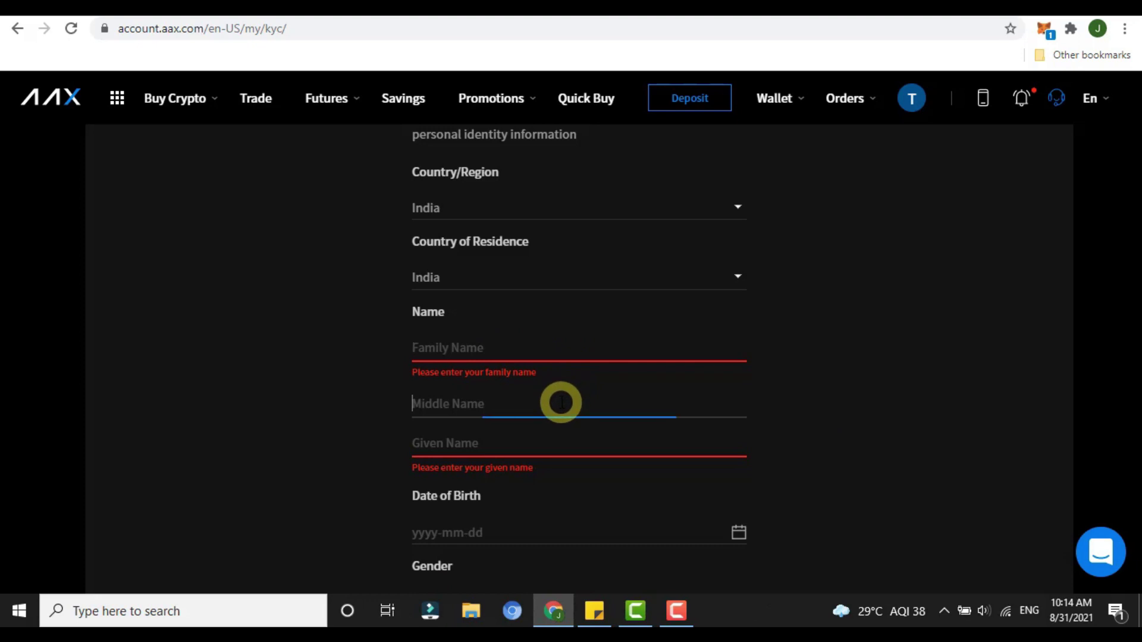
{"action": "left_click", "coordinate": [555, 432]}
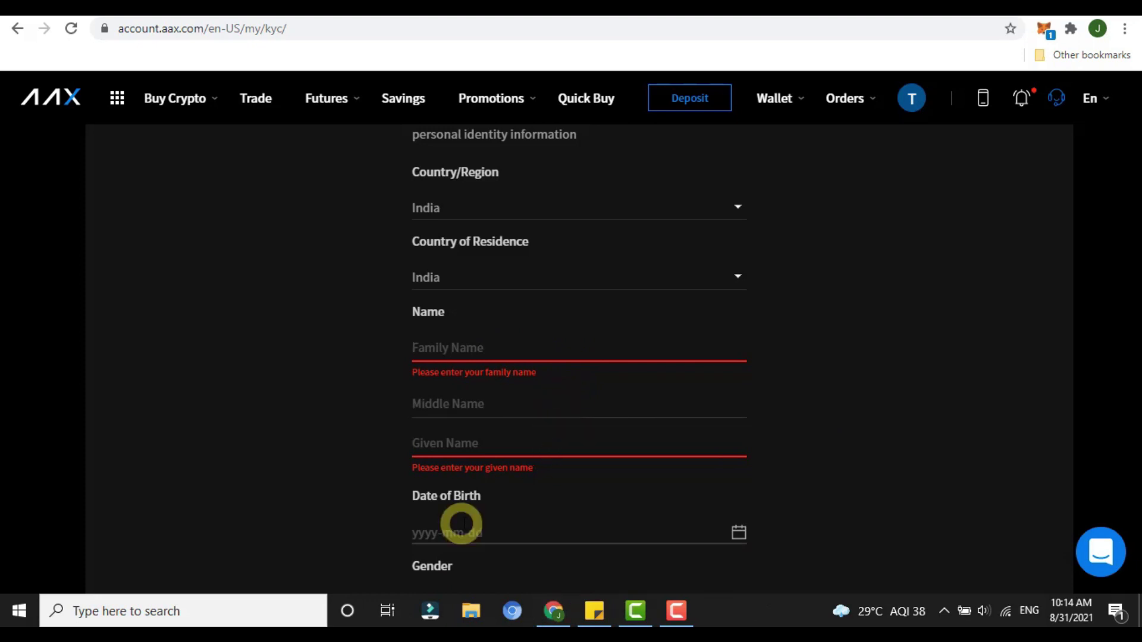
{"action": "scroll", "coordinate": [507, 462], "scroll_direction": "down", "scroll_amount": 2}
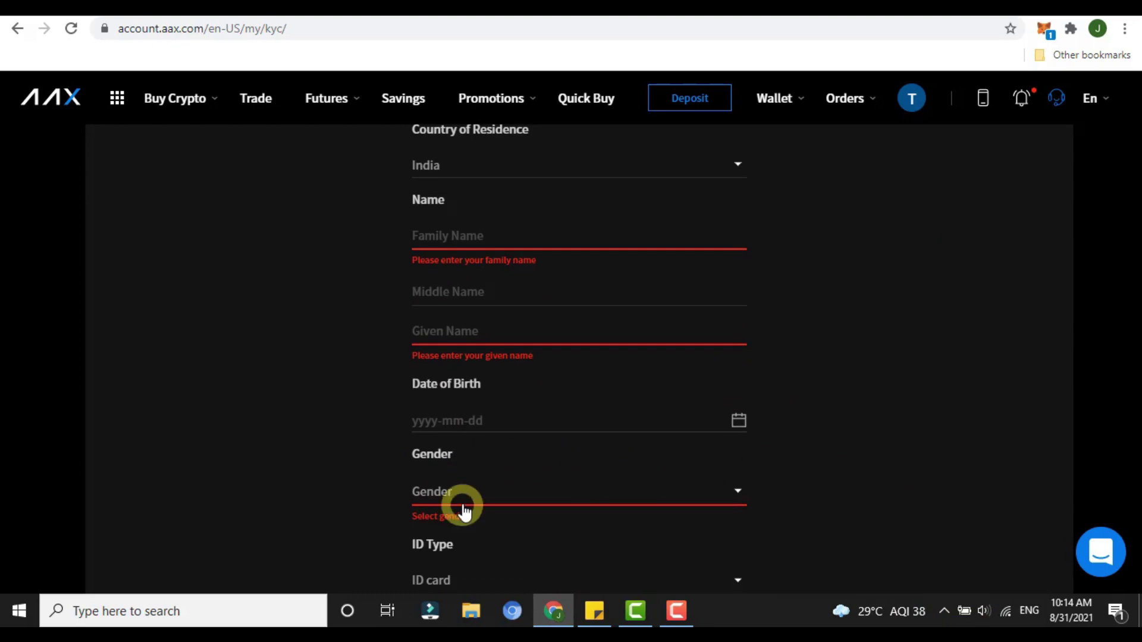
{"action": "scroll", "coordinate": [469, 502], "scroll_direction": "down", "scroll_amount": 2}
{"action": "left_click", "coordinate": [469, 469]}
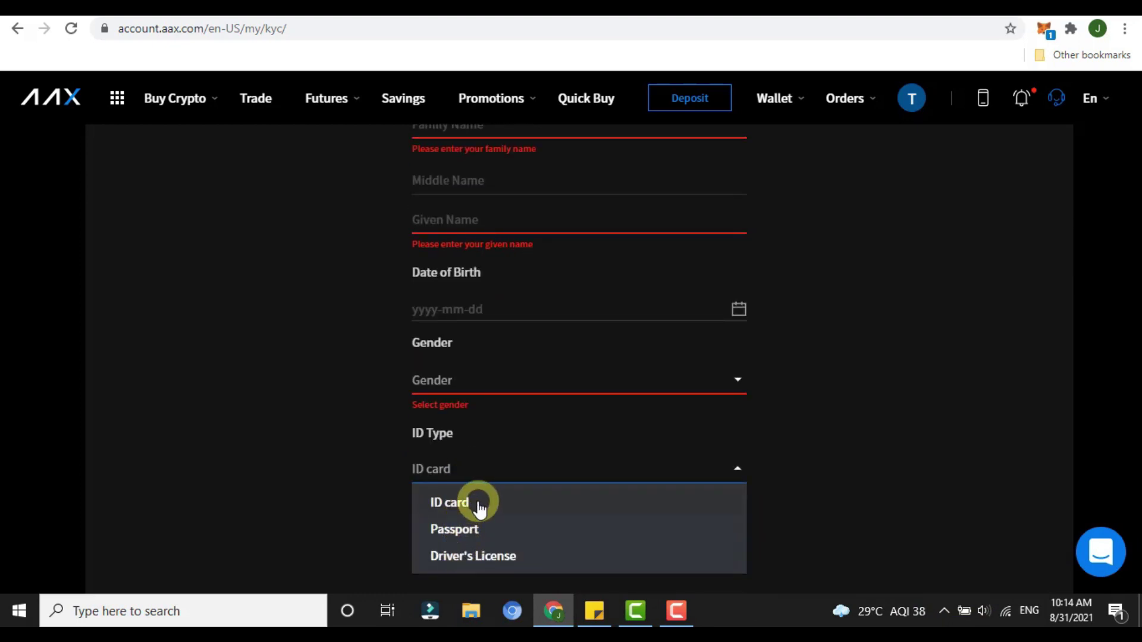
{"action": "left_click", "coordinate": [828, 528]}
{"action": "scroll", "coordinate": [650, 469], "scroll_direction": "down", "scroll_amount": 4}
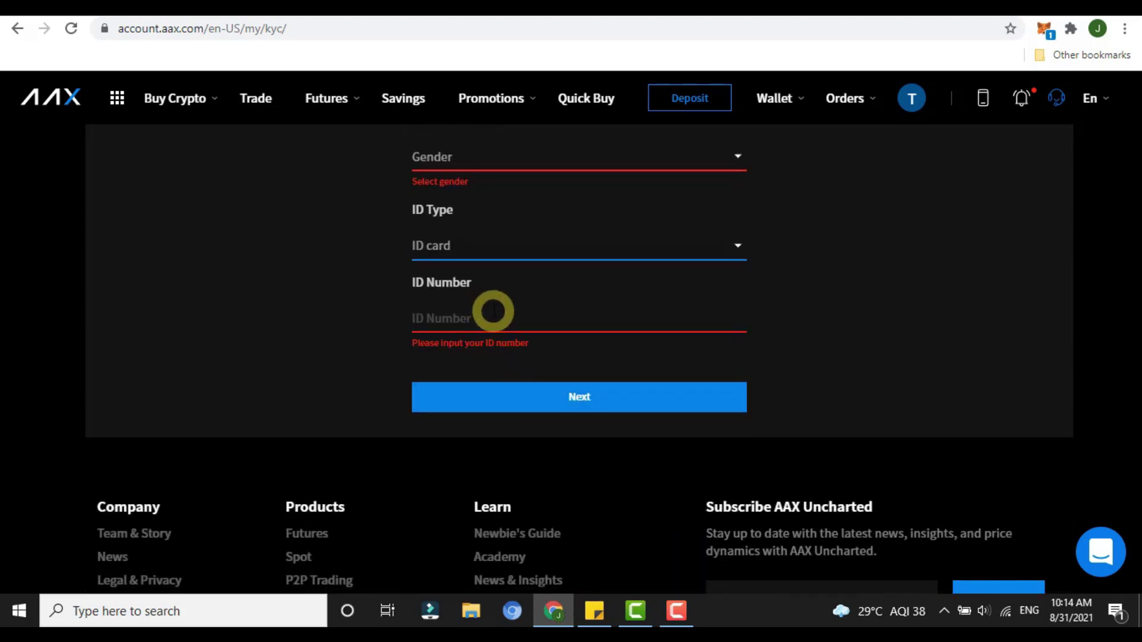
{"action": "scroll", "coordinate": [492, 313], "scroll_direction": "up", "scroll_amount": 7}
{"action": "left_click", "coordinate": [677, 612]}
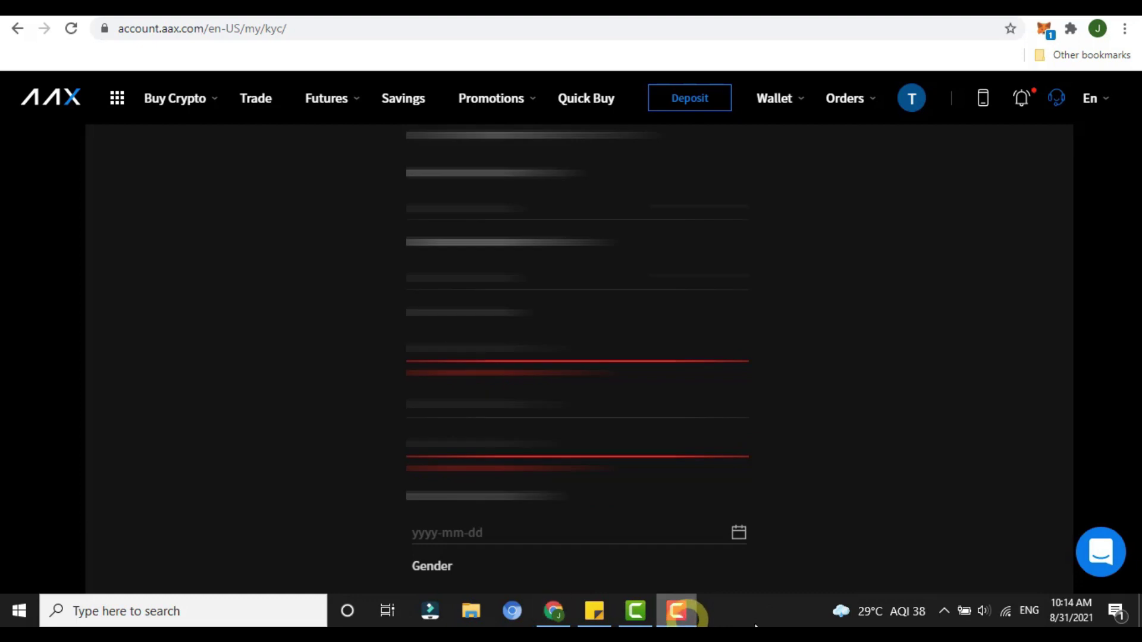
{"action": "left_click", "coordinate": [1064, 546]}
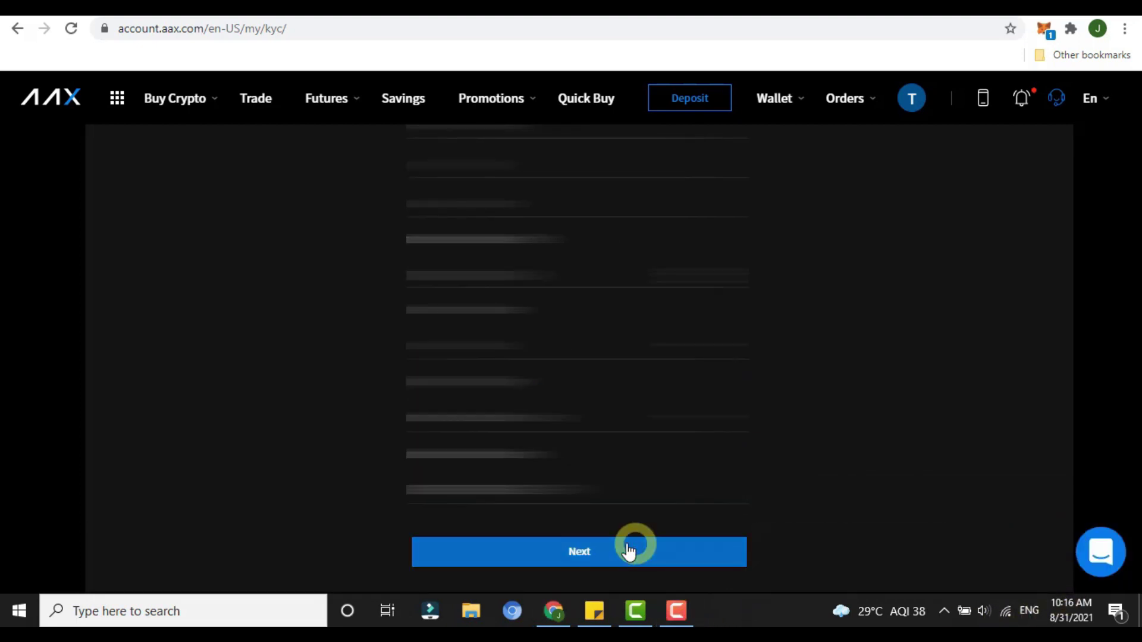
Step: Submit the identity details to reach KYC Level 1, then return to the Savings page
{"action": "left_click", "coordinate": [629, 552]}
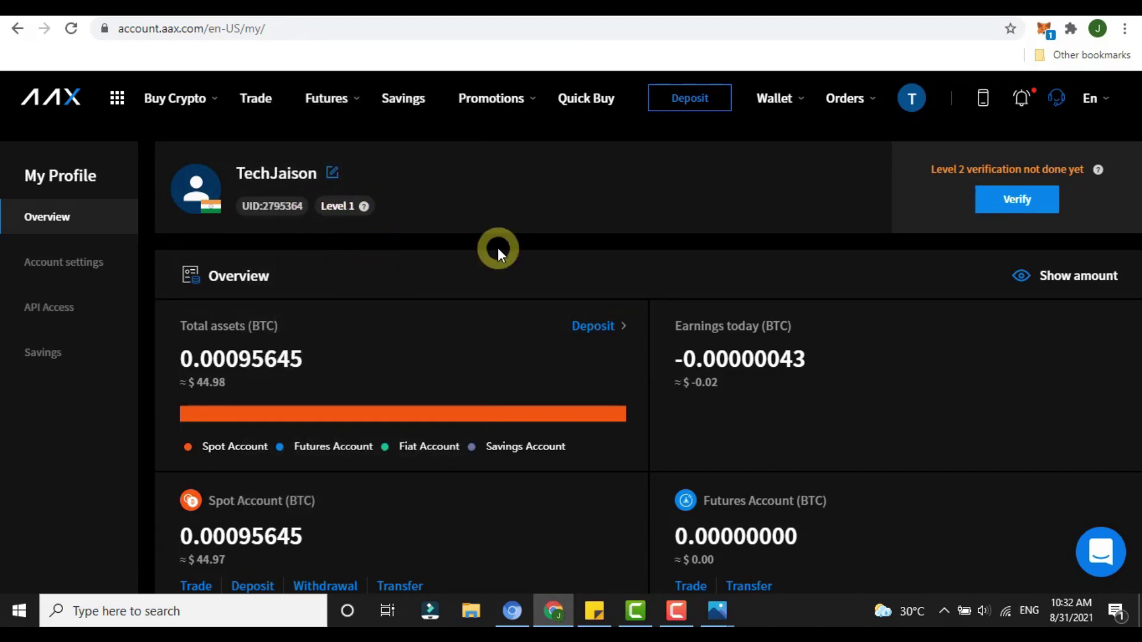
{"action": "left_click", "coordinate": [418, 105]}
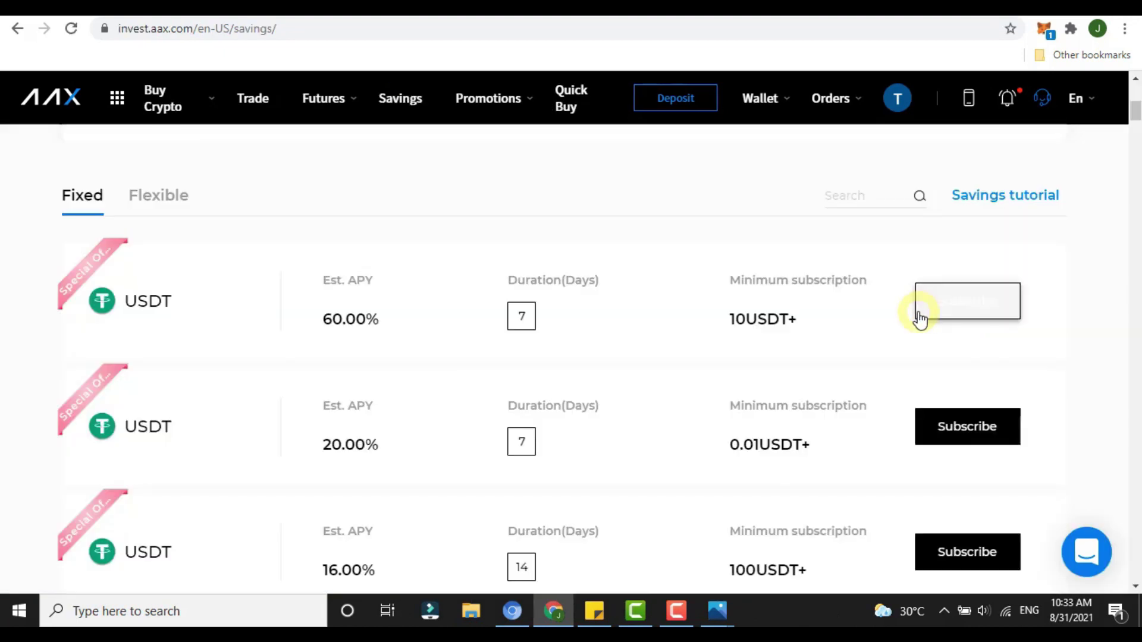
Step: Open the 7-day 60% USDT subscription, find a zero savings balance, and start a spot-to-savings transfer
{"action": "left_click", "coordinate": [920, 320]}
{"action": "left_click_drag", "start_coordinate": [127, 419], "coordinate": [458, 418]}
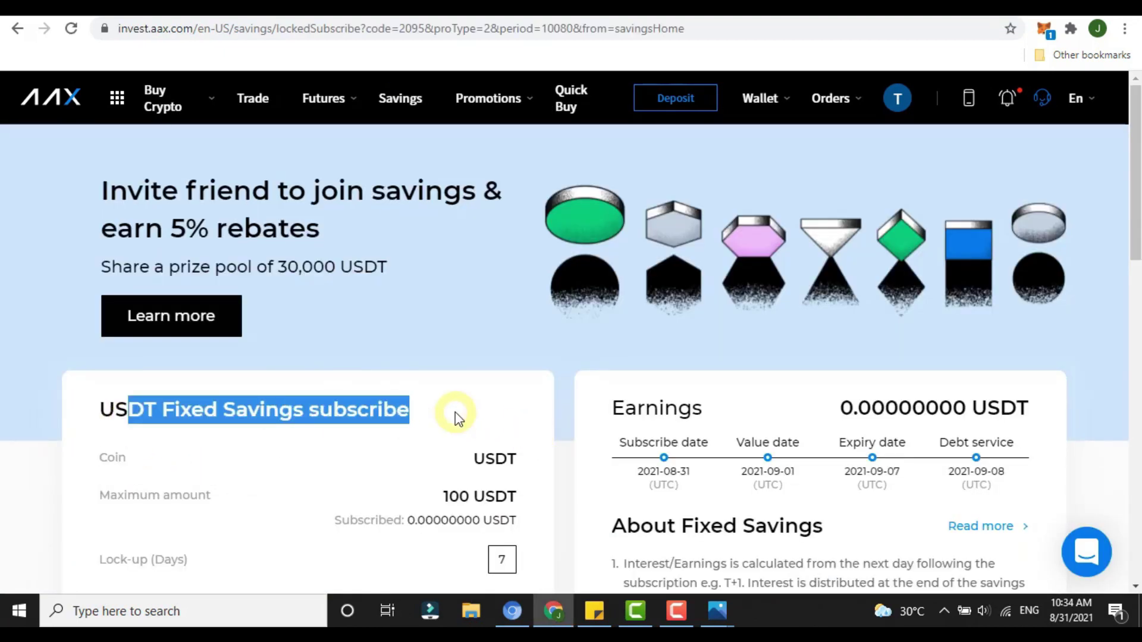
{"action": "left_click", "coordinate": [458, 418]}
{"action": "scroll", "coordinate": [455, 411], "scroll_direction": "down", "scroll_amount": 2}
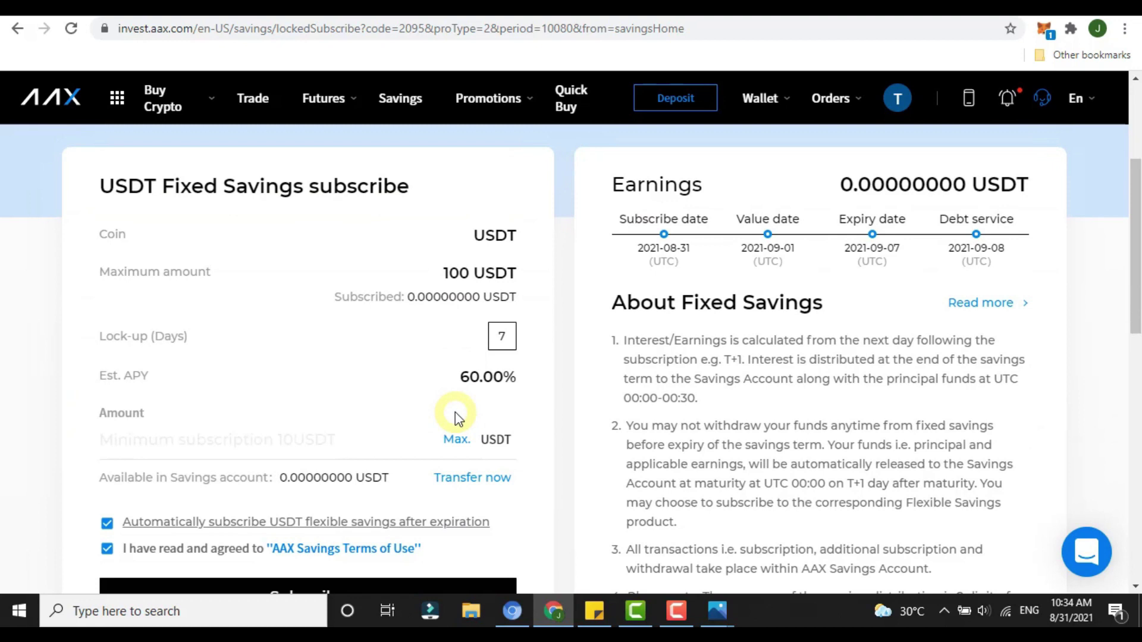
{"action": "left_click", "coordinate": [462, 442]}
{"action": "left_click", "coordinate": [457, 440]}
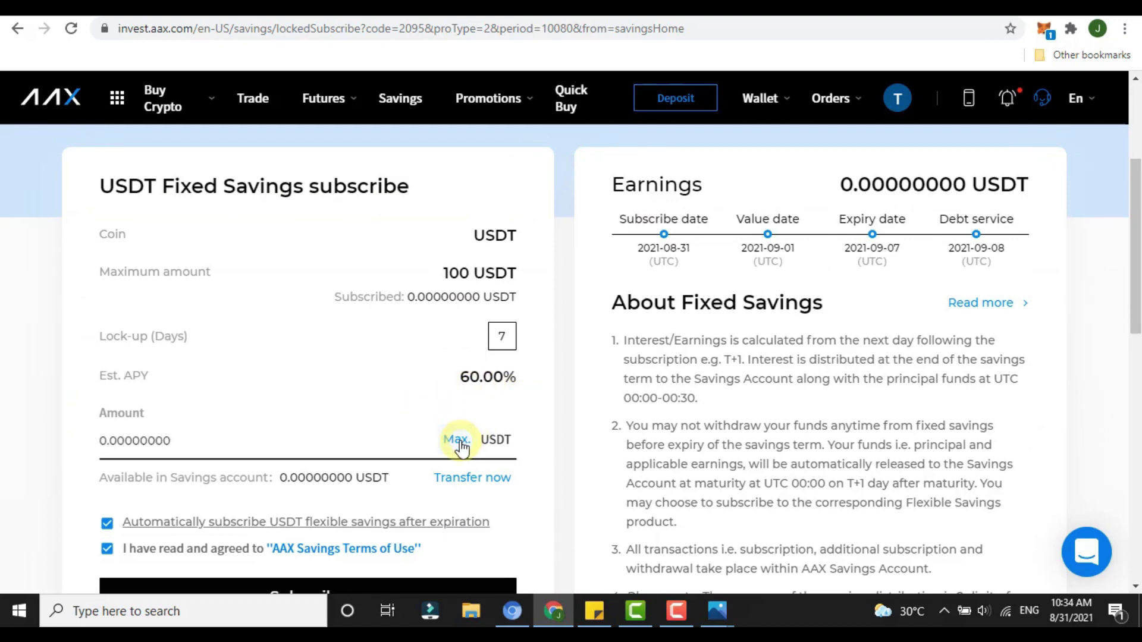
{"action": "double_click", "coordinate": [174, 443]}
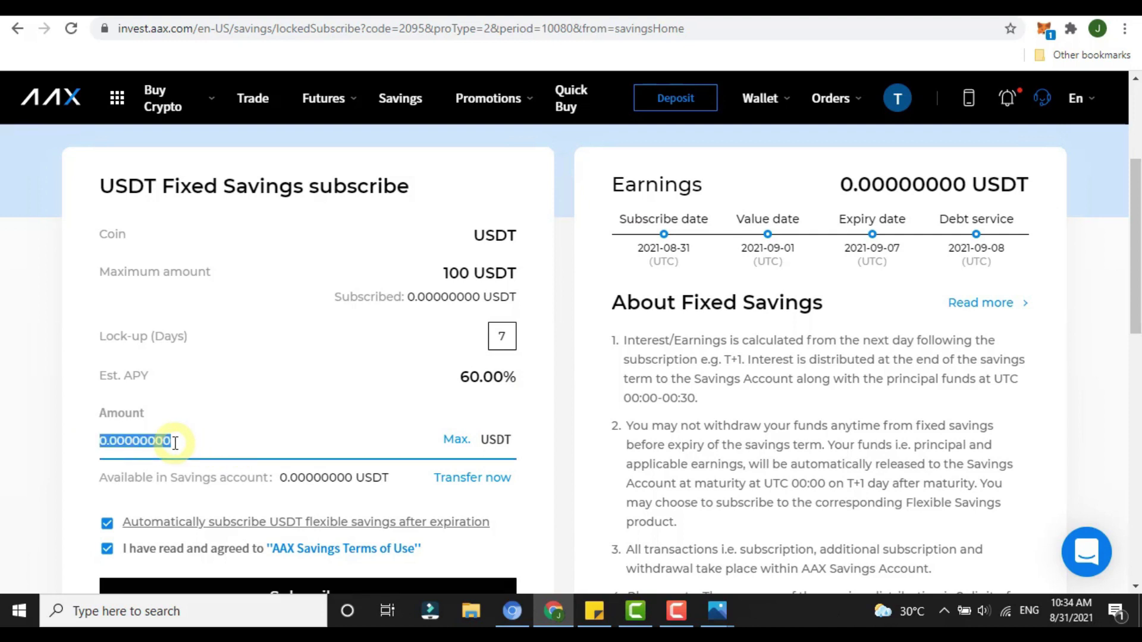
{"action": "double_click", "coordinate": [175, 476]}
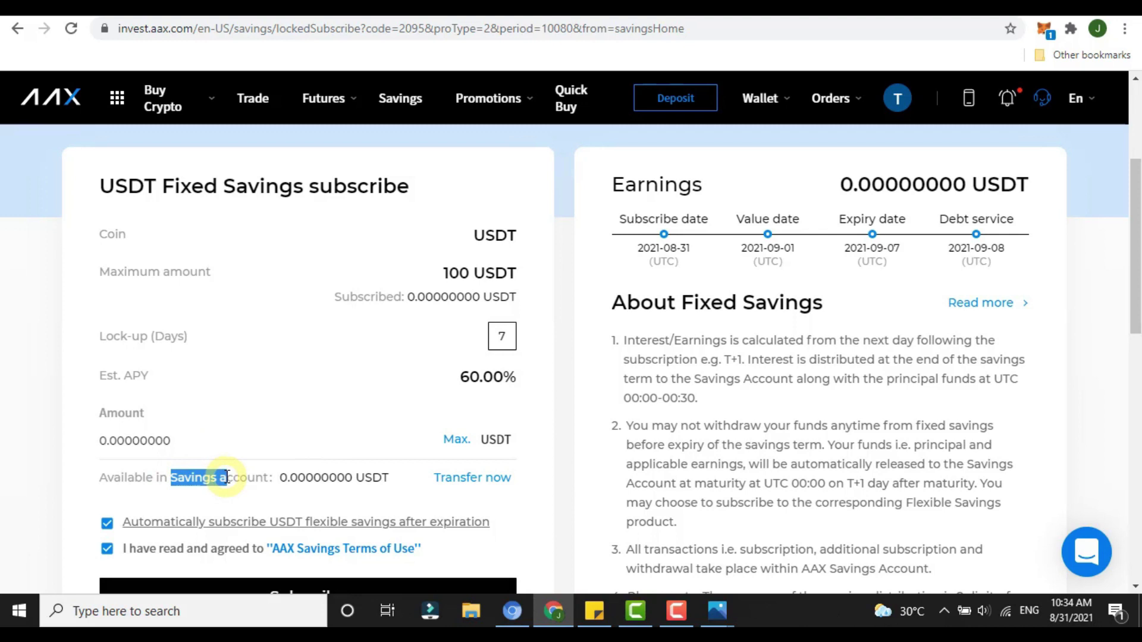
{"action": "left_click", "coordinate": [463, 483]}
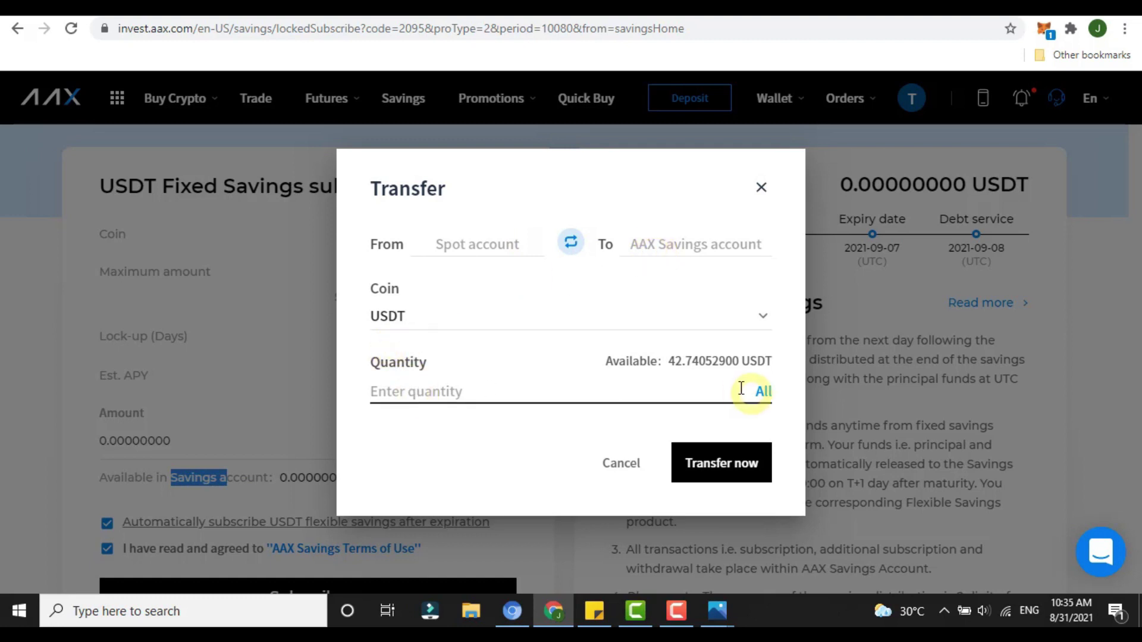
Step: Transfer 40 USDT from the spot account into the savings account
{"action": "left_click", "coordinate": [764, 391]}
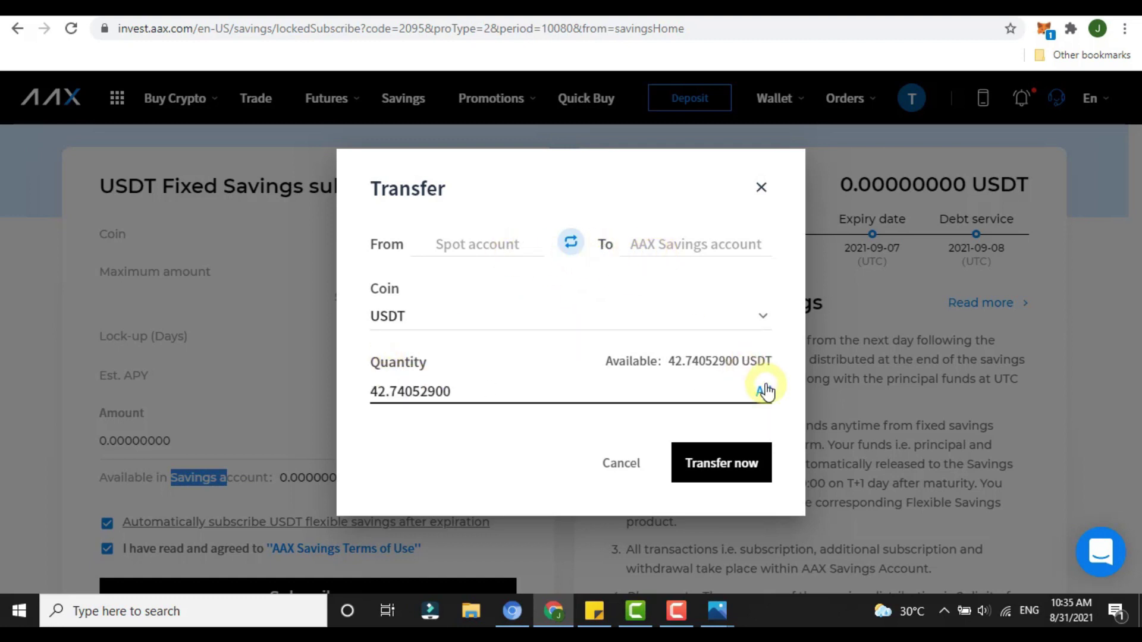
{"action": "left_click_drag", "start_coordinate": [515, 393], "coordinate": [385, 391]}
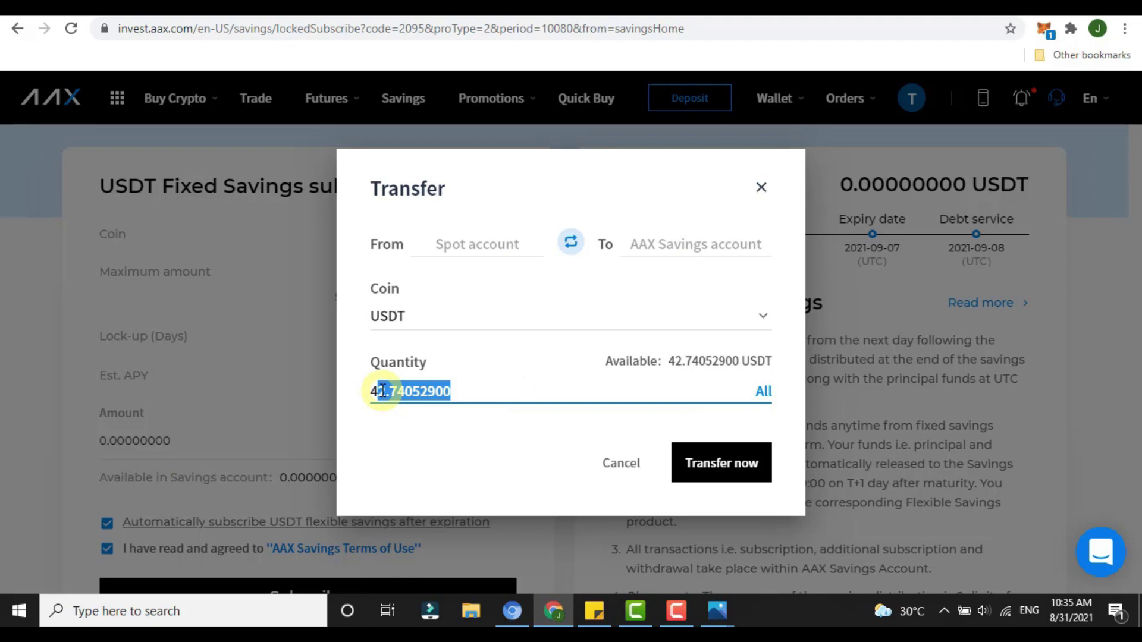
{"action": "type", "text": "0"}
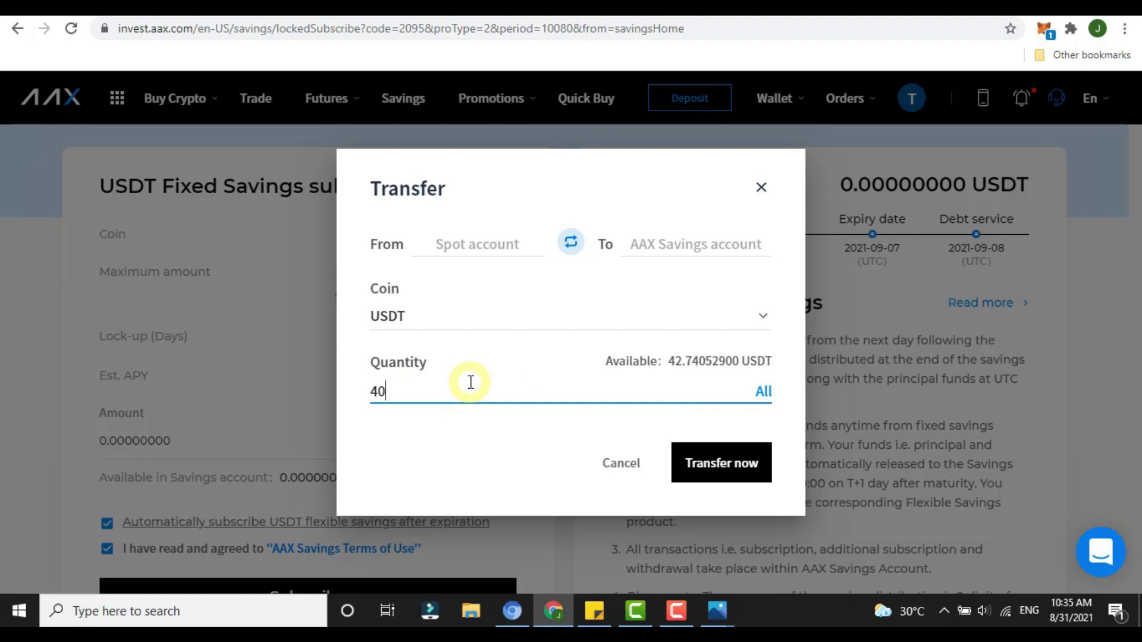
{"action": "left_click", "coordinate": [749, 468]}
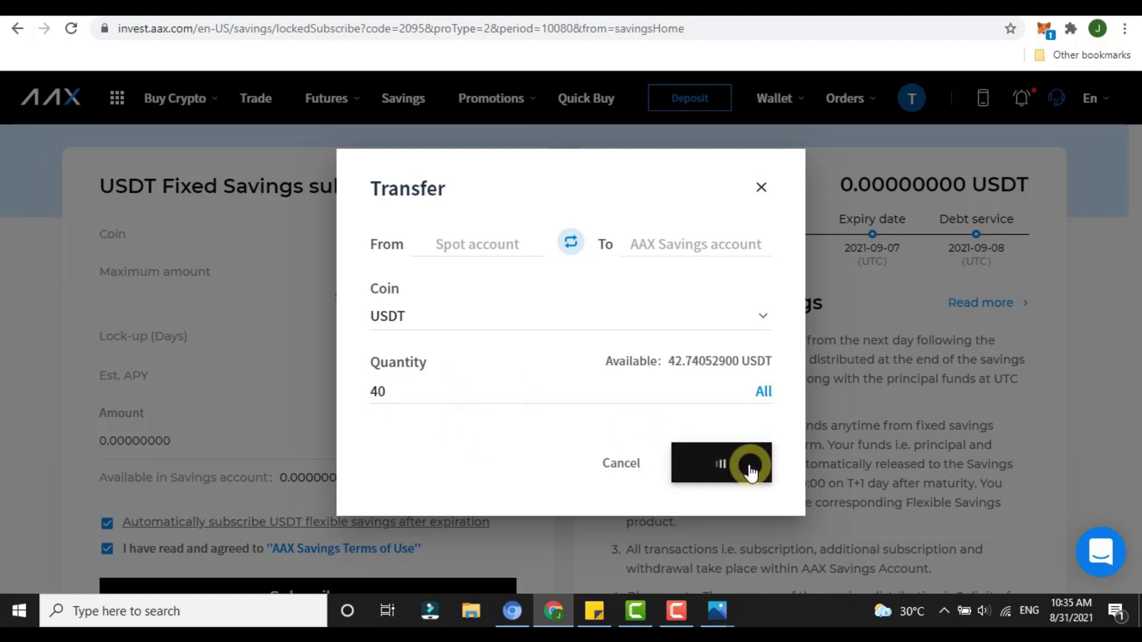
{"action": "left_click_drag", "start_coordinate": [377, 122], "coordinate": [461, 119]}
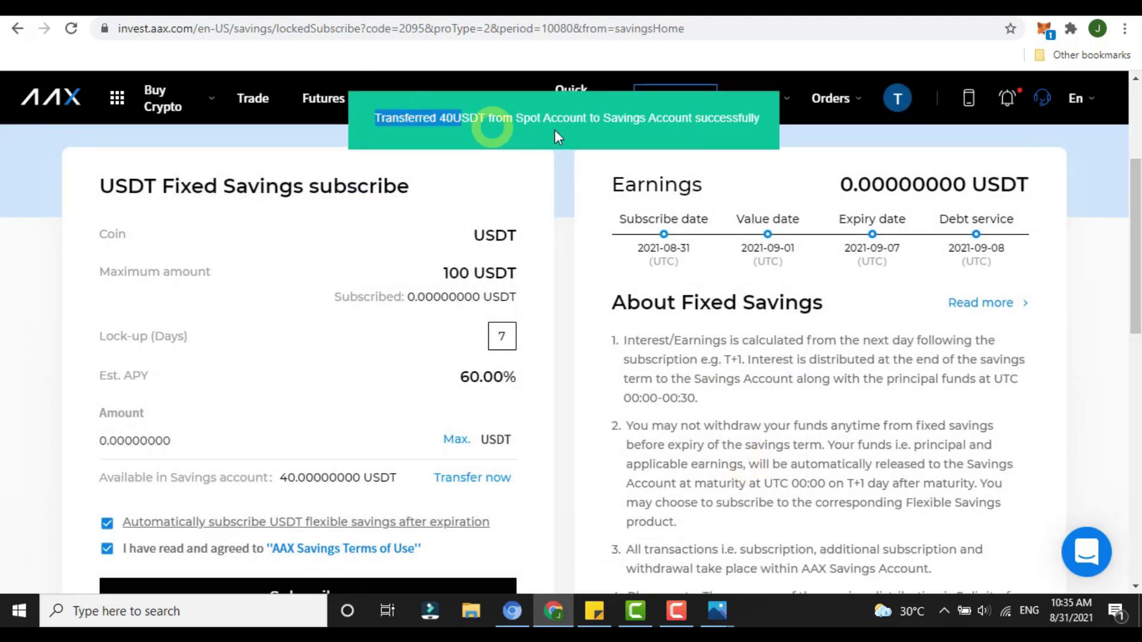
Step: Fill the subscription amount with the 40 USDT now available in savings
{"action": "left_click", "coordinate": [612, 133]}
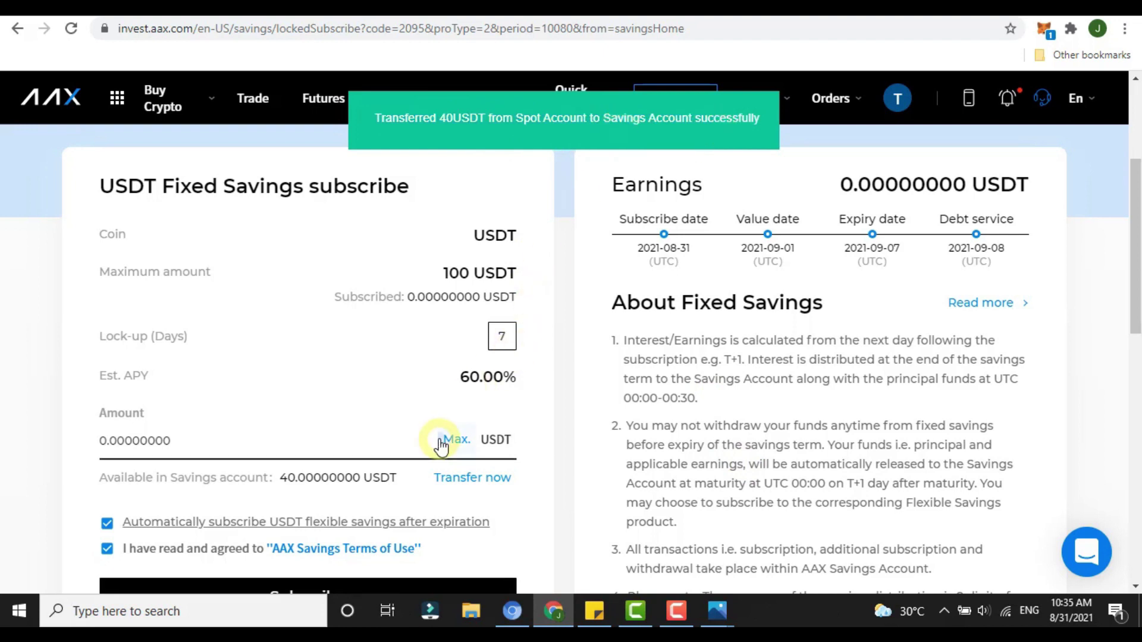
{"action": "left_click", "coordinate": [441, 443]}
{"action": "scroll", "coordinate": [369, 439], "scroll_direction": "down", "scroll_amount": 3}
Step: Confirm the 40 USDT fixed subscription and check the holding's 60.00% APY and 2021/09/07 expiry
{"action": "left_click", "coordinate": [313, 376]}
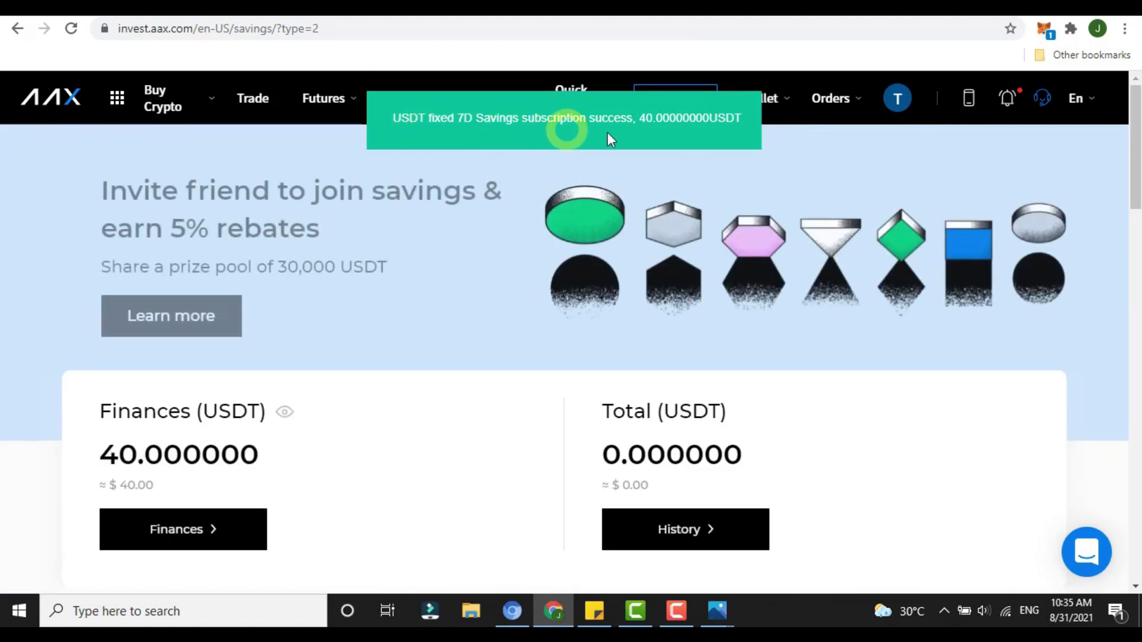
{"action": "scroll", "coordinate": [542, 261], "scroll_direction": "down", "scroll_amount": 3}
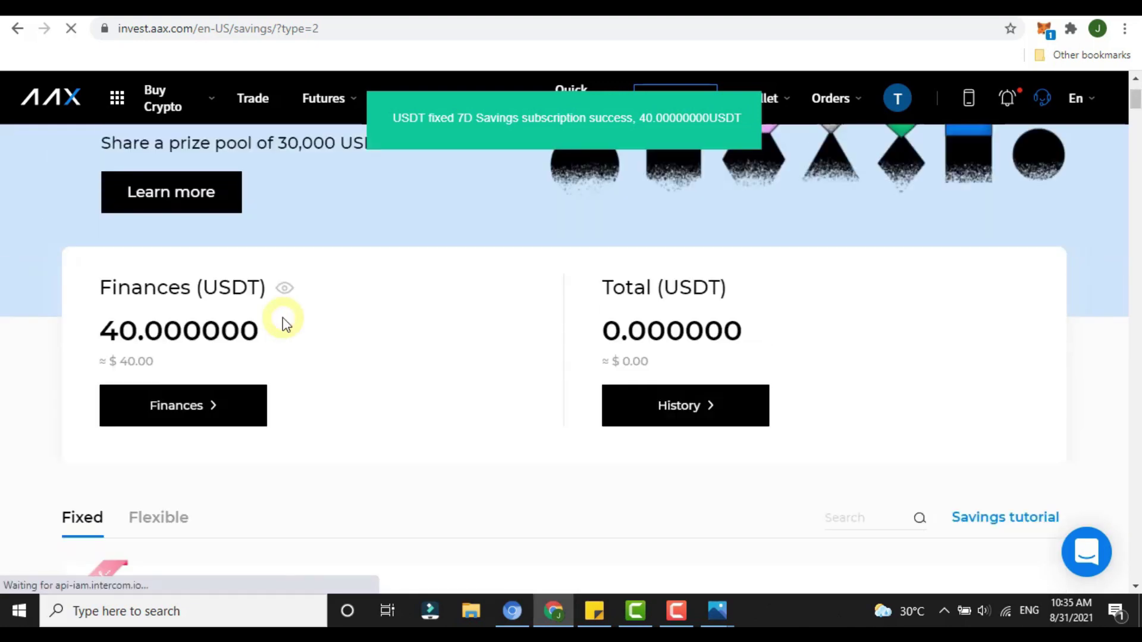
{"action": "left_click", "coordinate": [196, 405]}
{"action": "left_click_drag", "start_coordinate": [1135, 183], "coordinate": [1135, 309]}
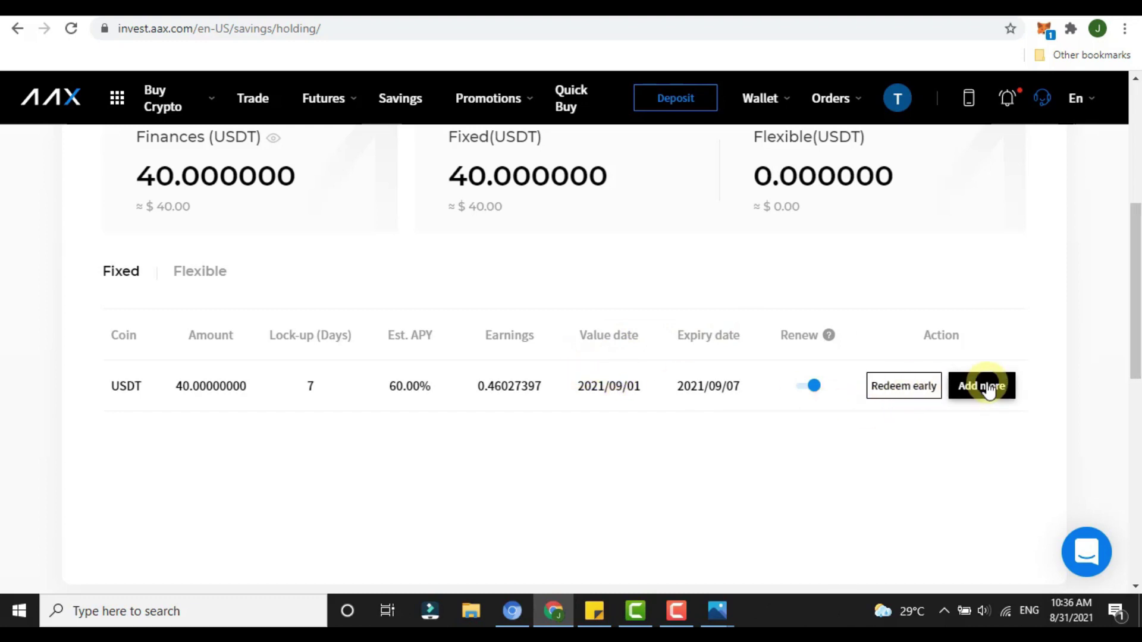
{"action": "left_click_drag", "start_coordinate": [387, 393], "coordinate": [433, 393]}
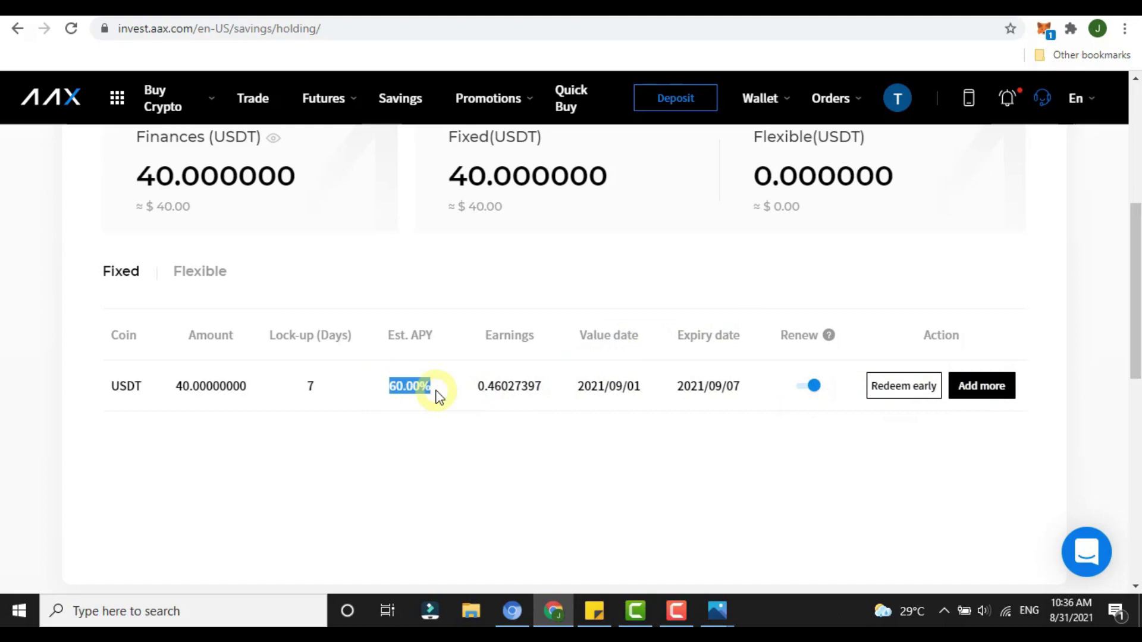
{"action": "left_click", "coordinate": [708, 383]}
{"action": "left_click_drag", "start_coordinate": [708, 383], "coordinate": [678, 411]}
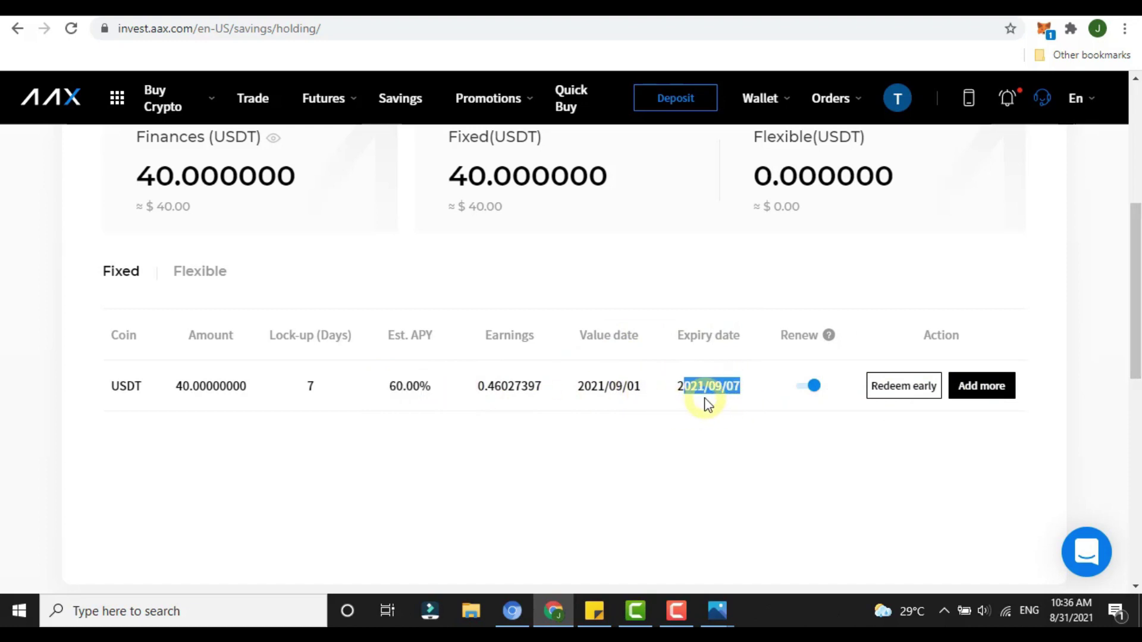
{"action": "scroll", "coordinate": [716, 403], "scroll_direction": "up", "scroll_amount": 5}
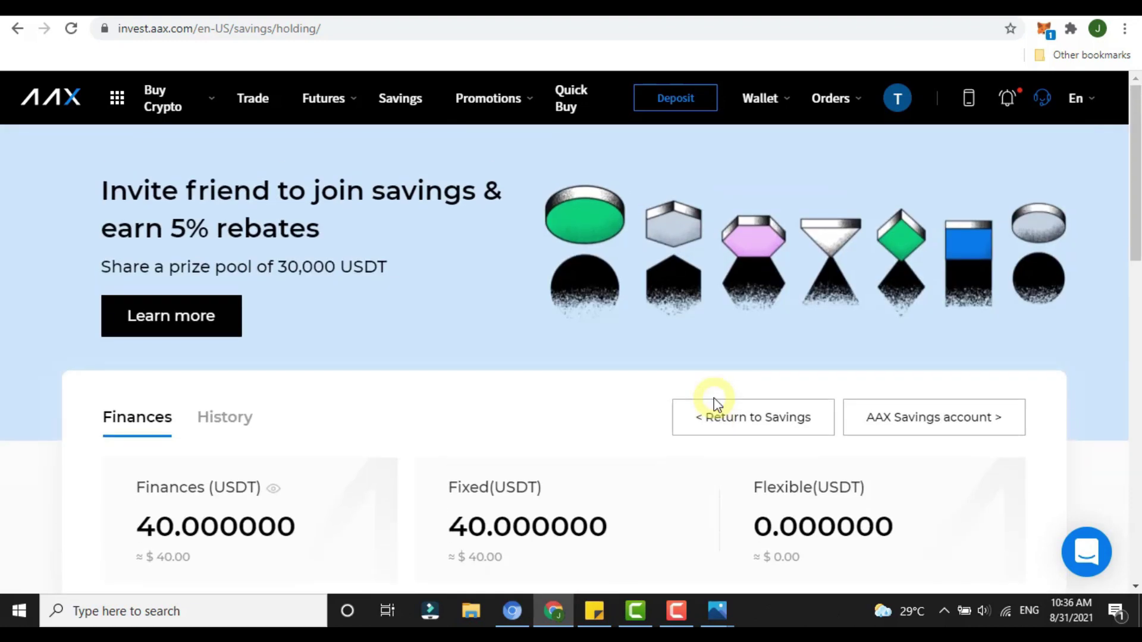
Step: Return from the Savings holdings to the AAX homepage headed 'Trade crypto with $0 fees'
{"action": "left_click", "coordinate": [725, 411]}
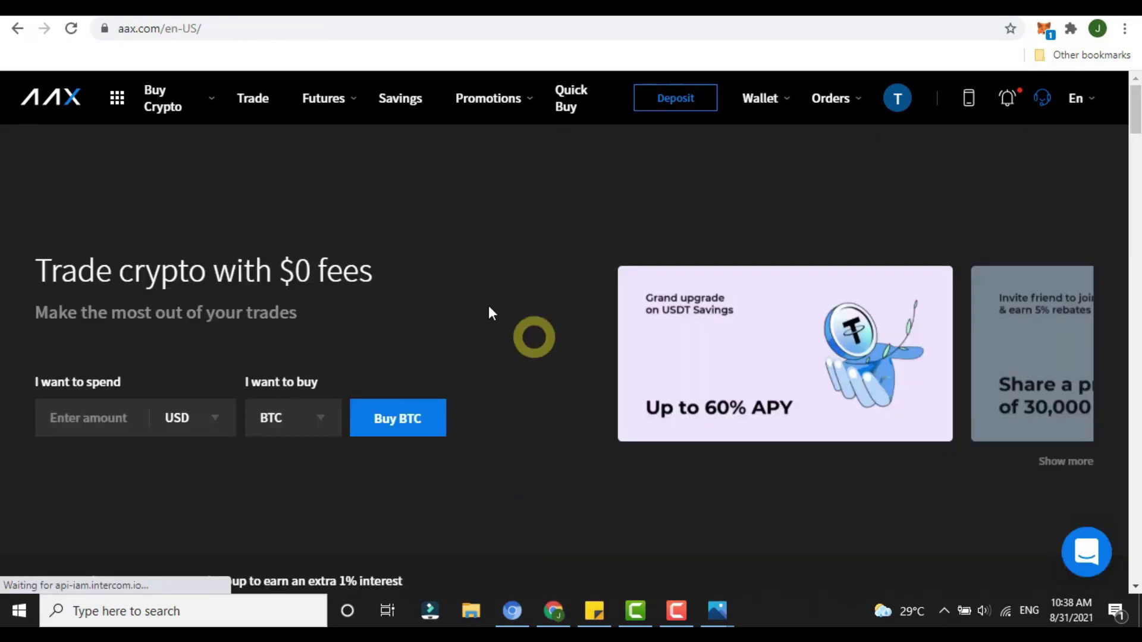
{"action": "left_click_drag", "start_coordinate": [30, 275], "coordinate": [413, 273]}
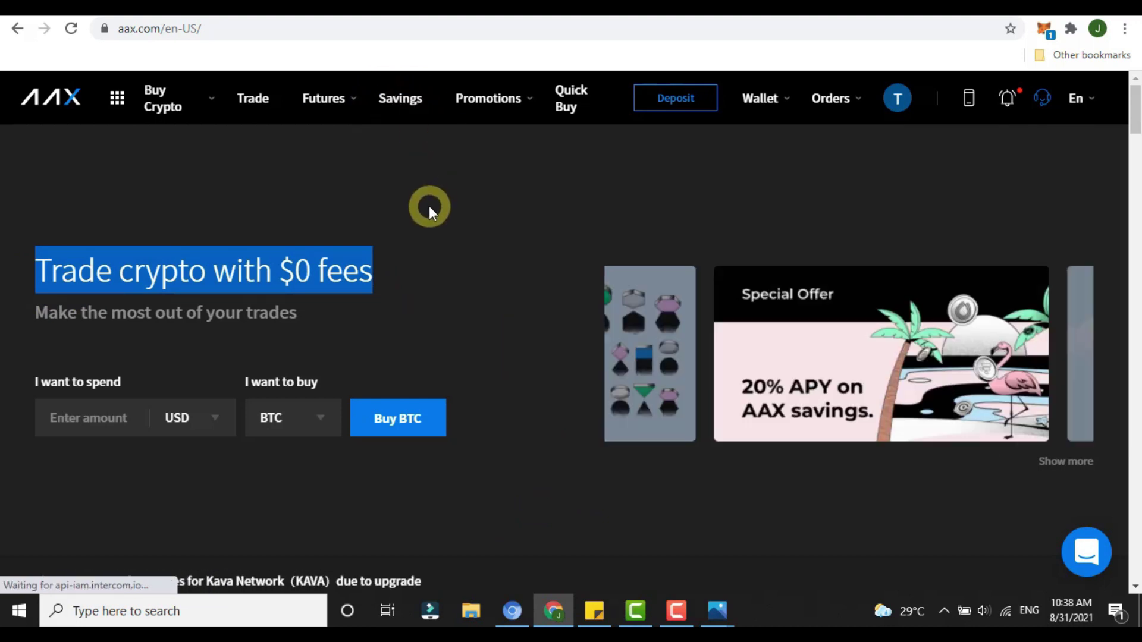
{"action": "mouse_move", "coordinate": [767, 95]}
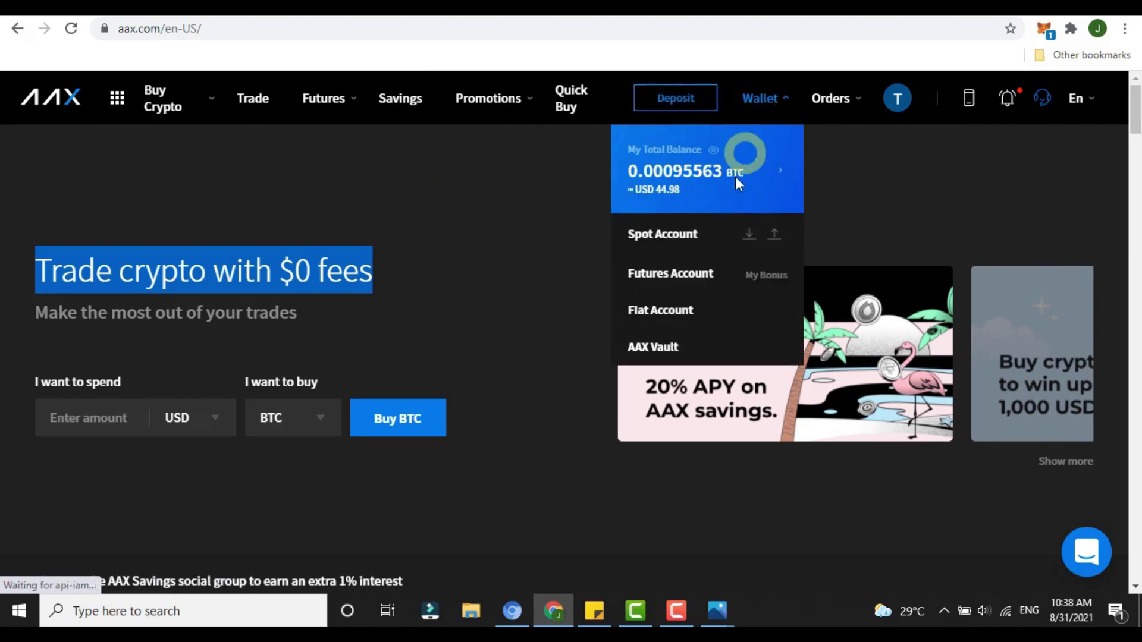
{"action": "left_click", "coordinate": [423, 267]}
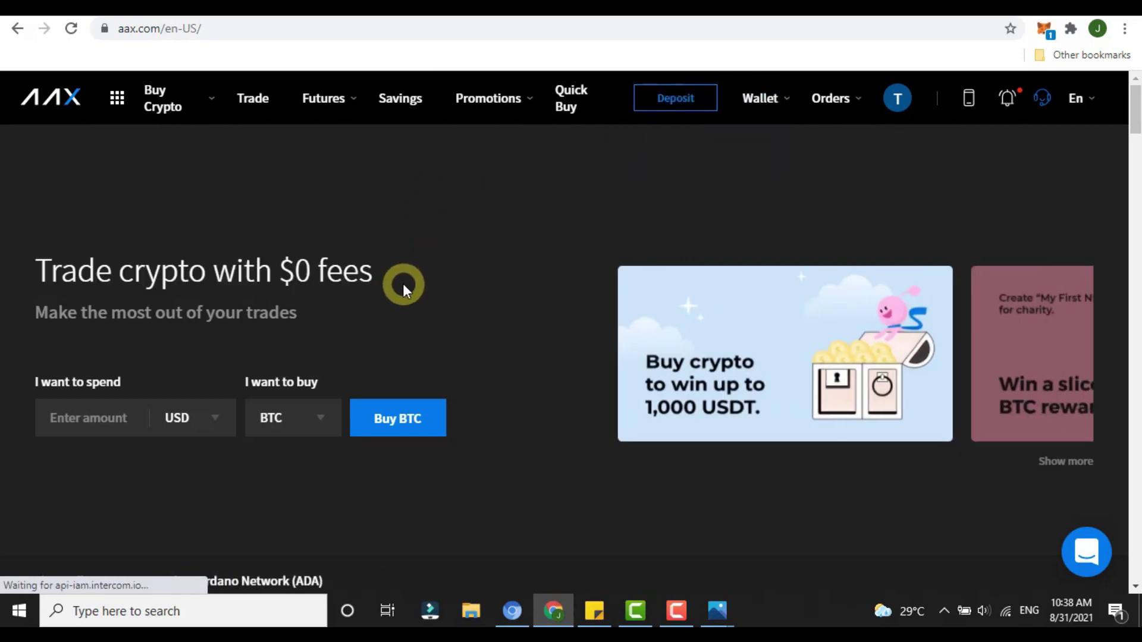